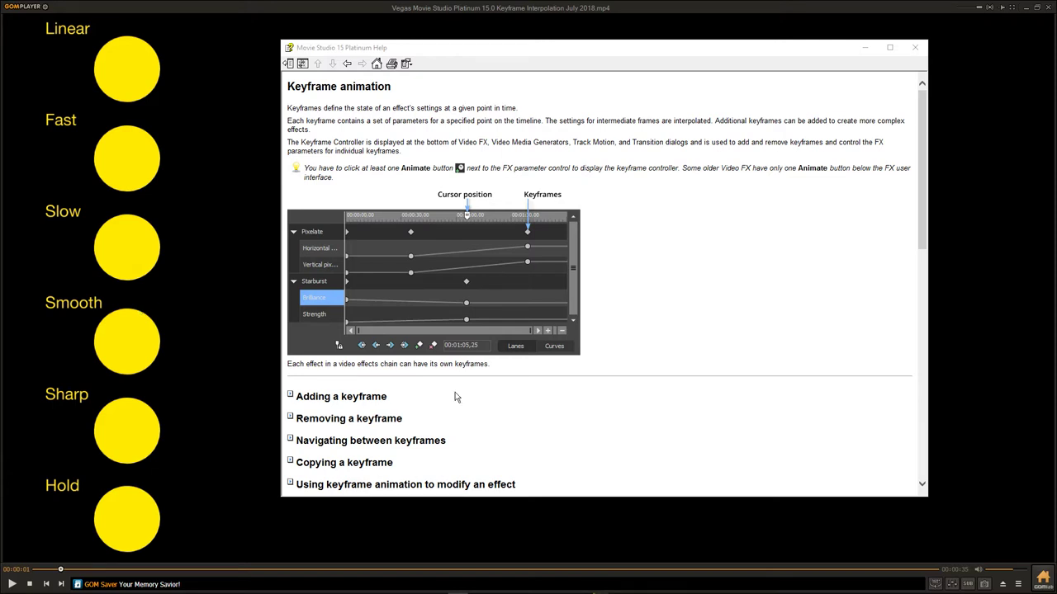
Scroll the Keyframe animation help to the interpolation curve table, then minimise Help.
scroll(498, 356, "down", 5)
scroll(647, 302, "down", 3)
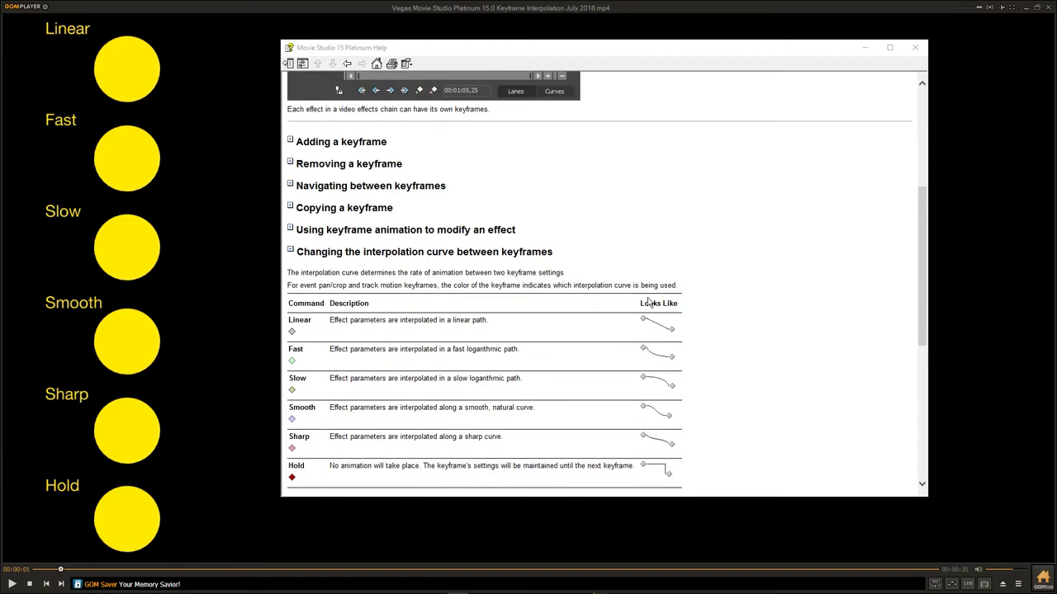
scroll(647, 302, "down", 3)
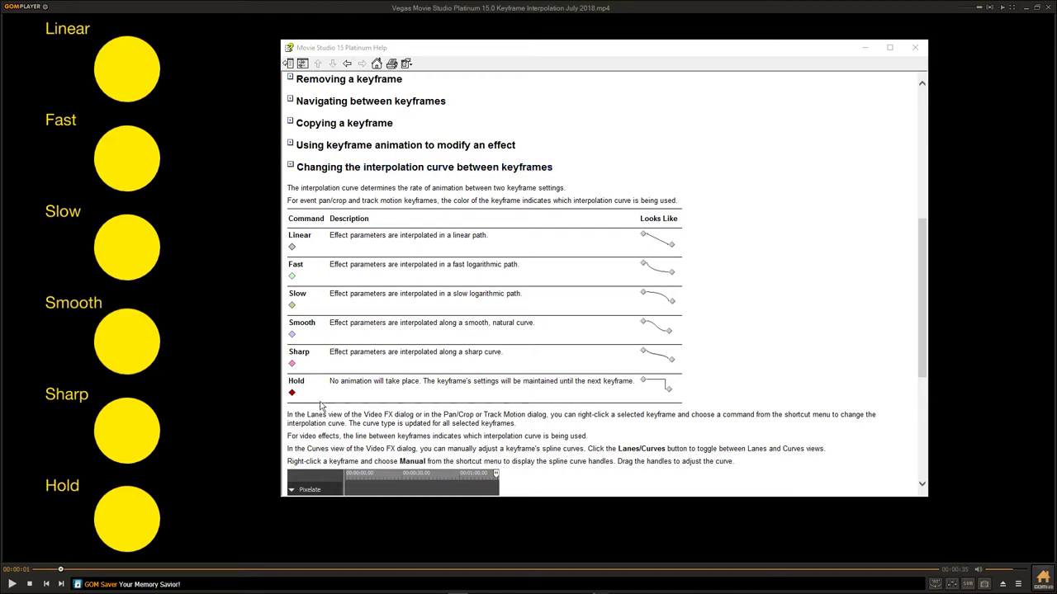
left_click(860, 50)
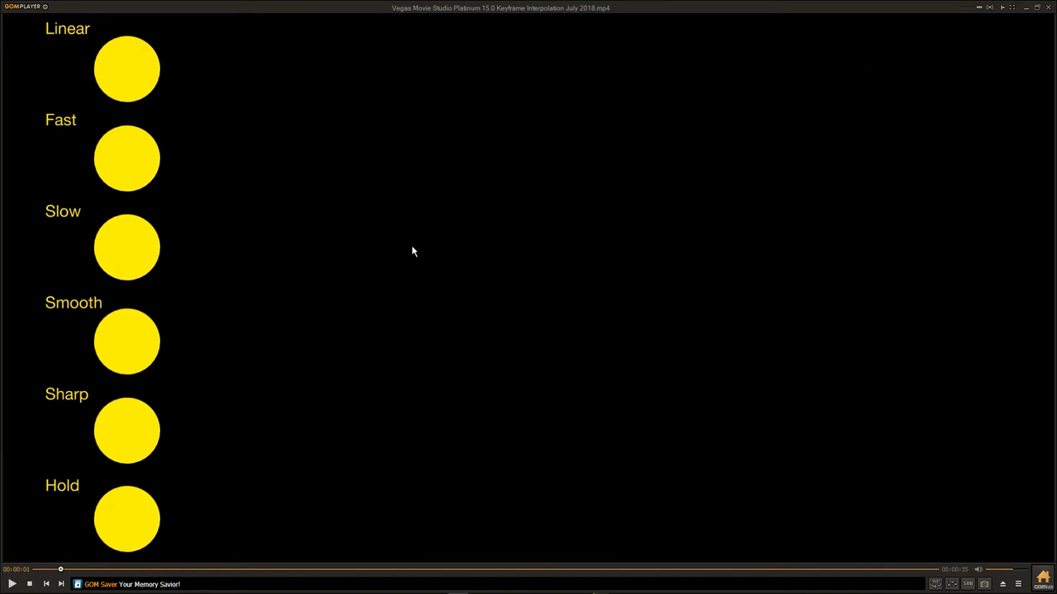
Review the 'define interpolation' result in Chrome, highlight the Mathematics definition, then minimise Chrome.
mouse_move(416, 587)
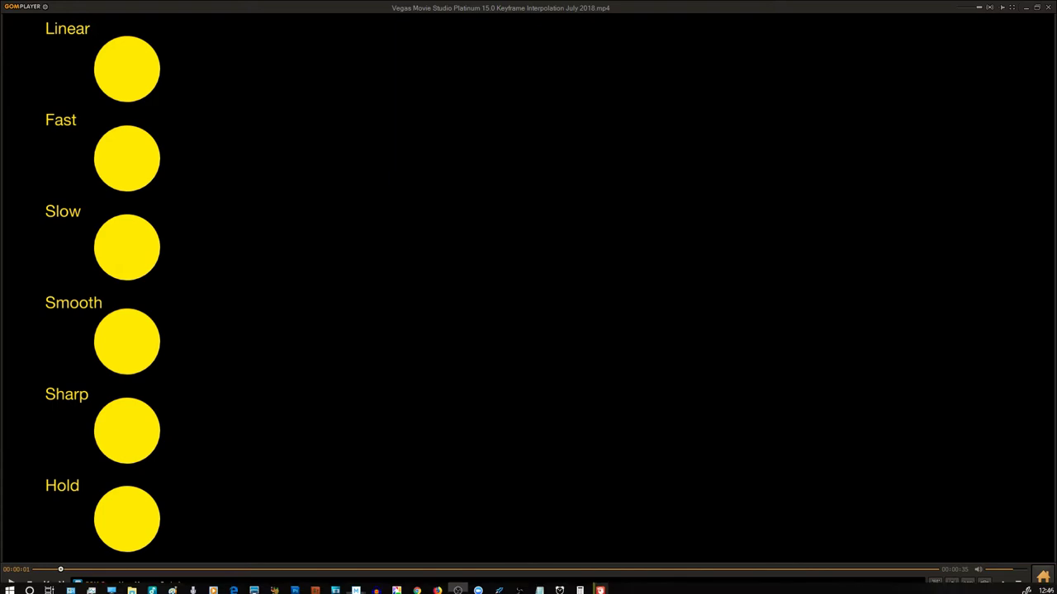
left_click(417, 586)
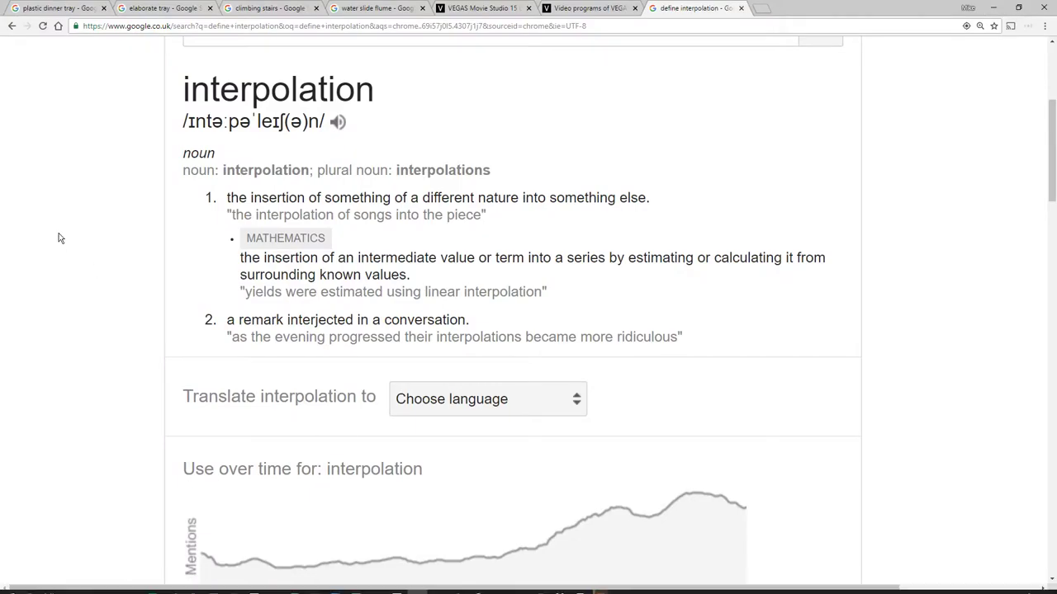
scroll(59, 233, "up", 3)
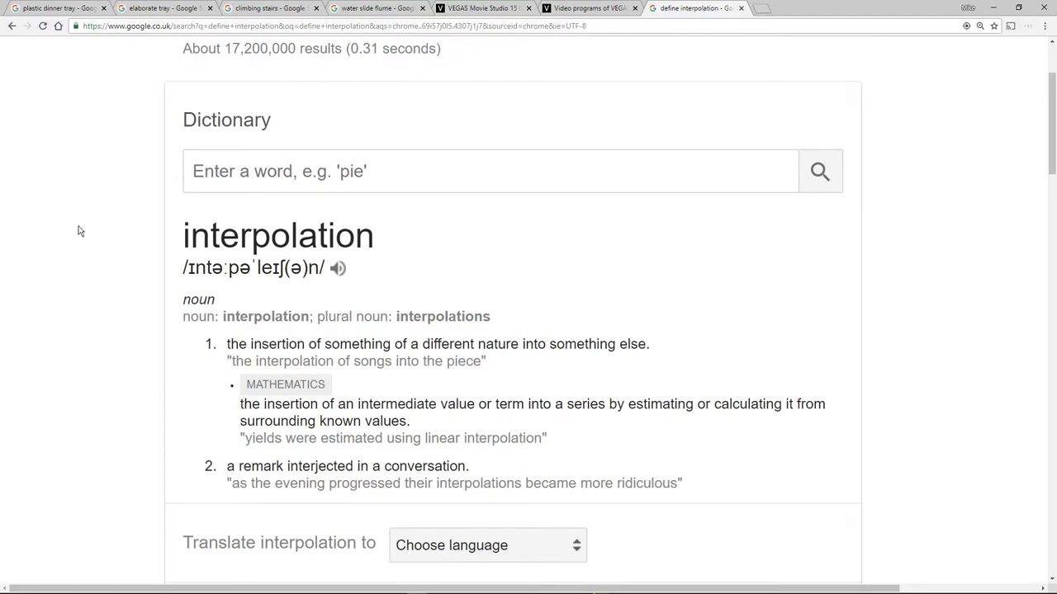
scroll(121, 279, "down", 1)
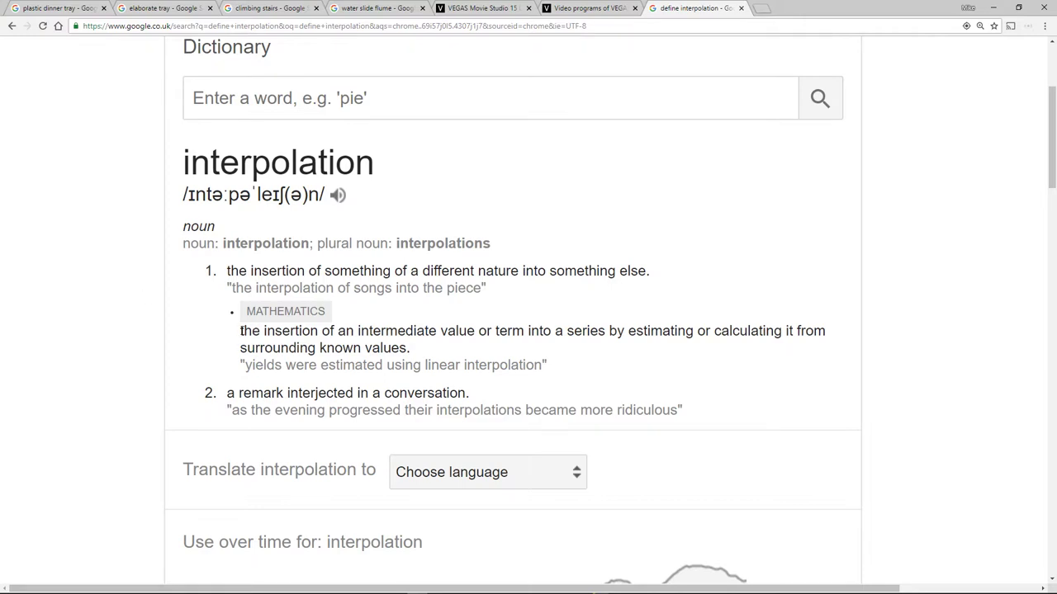
left_click_drag(241, 331, 415, 348)
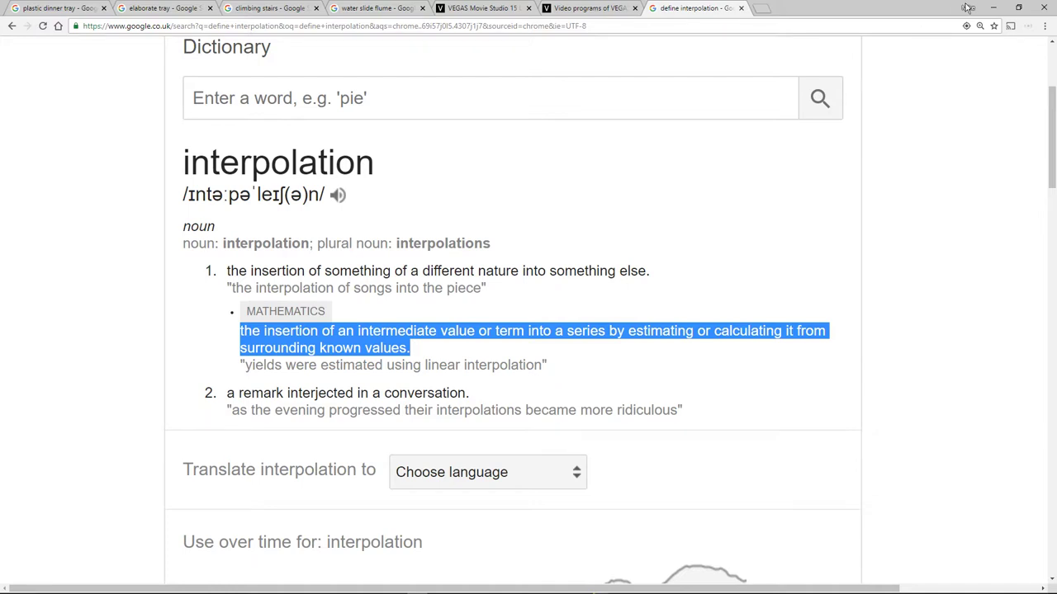
left_click(995, 9)
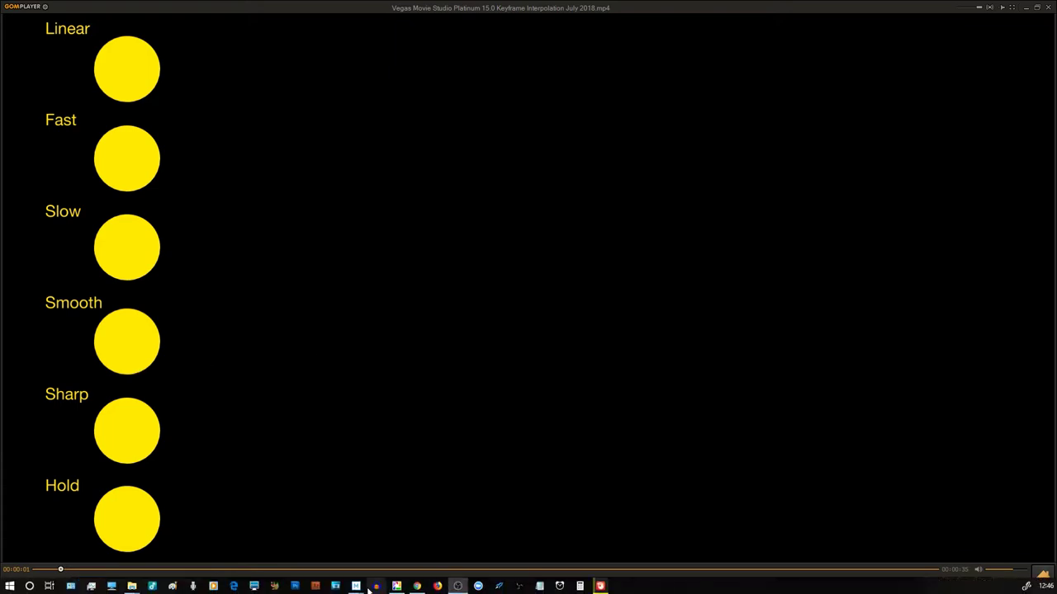
Preview the Vegas timeline at 00:00:53.01, 00:00:38.08, 00:00:42.08 and 00:00:09.12, then minimise Vegas.
mouse_move(356, 586)
left_click(330, 535)
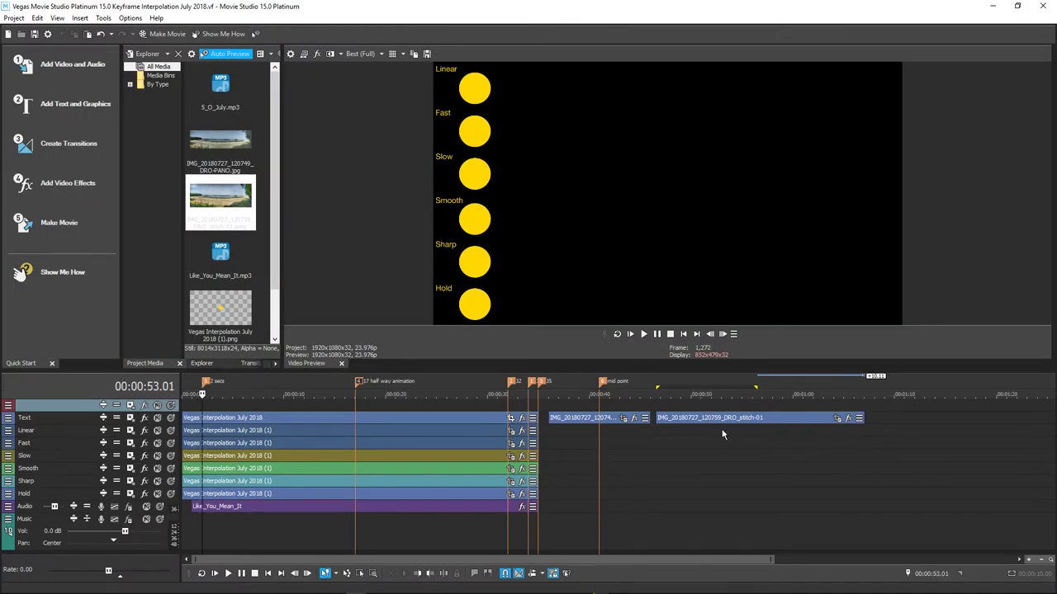
left_click(722, 430)
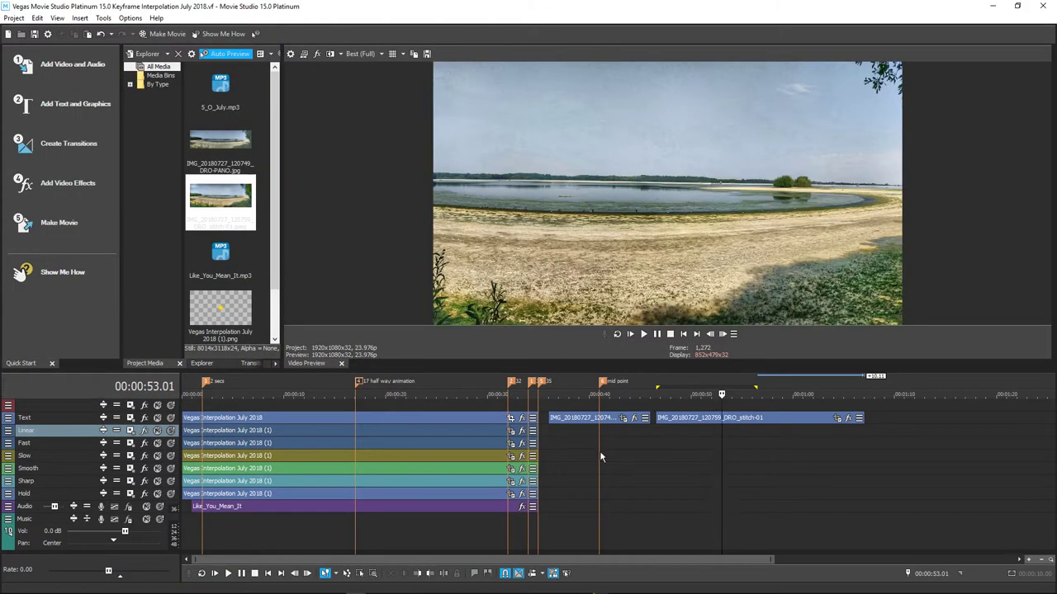
left_click(572, 428)
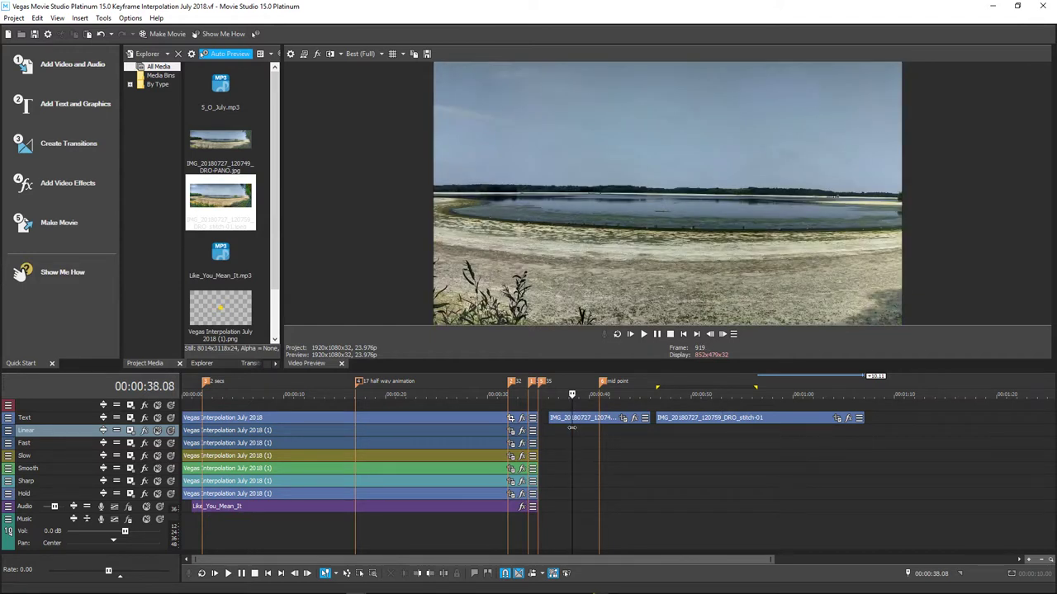
left_click(613, 427)
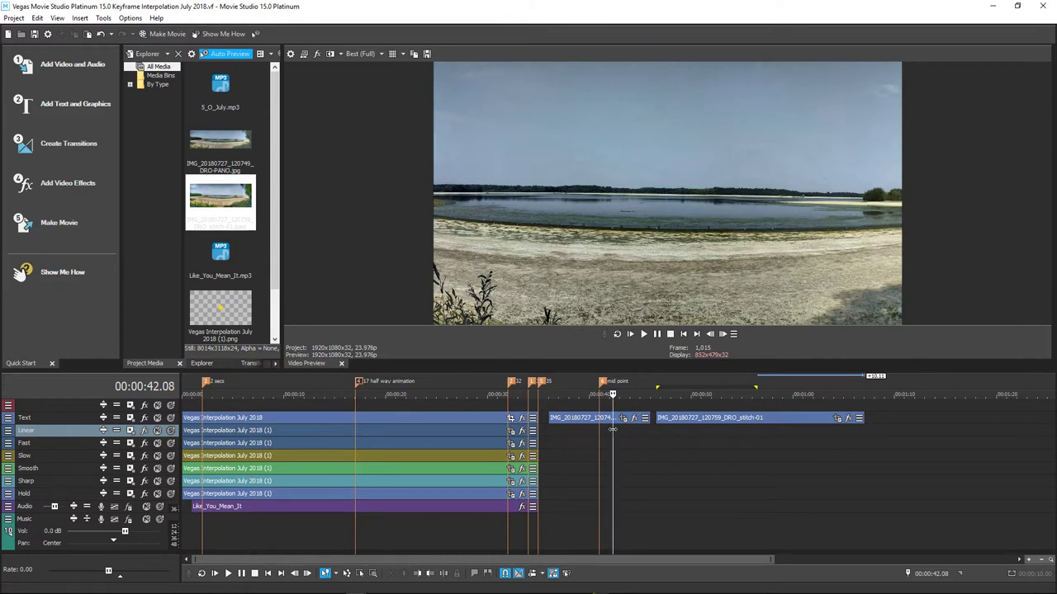
left_click(279, 517)
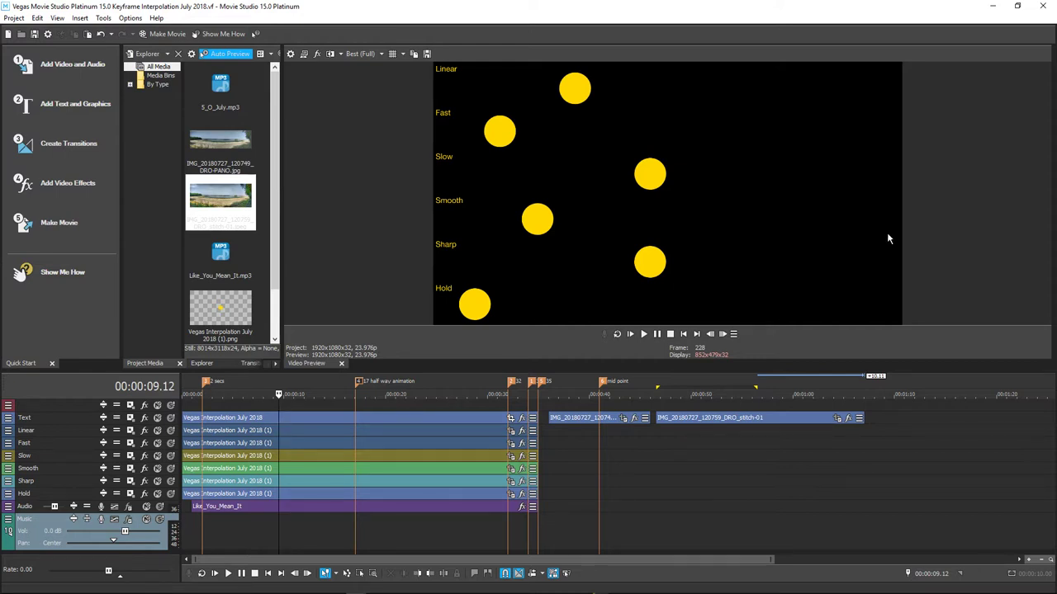
left_click(993, 8)
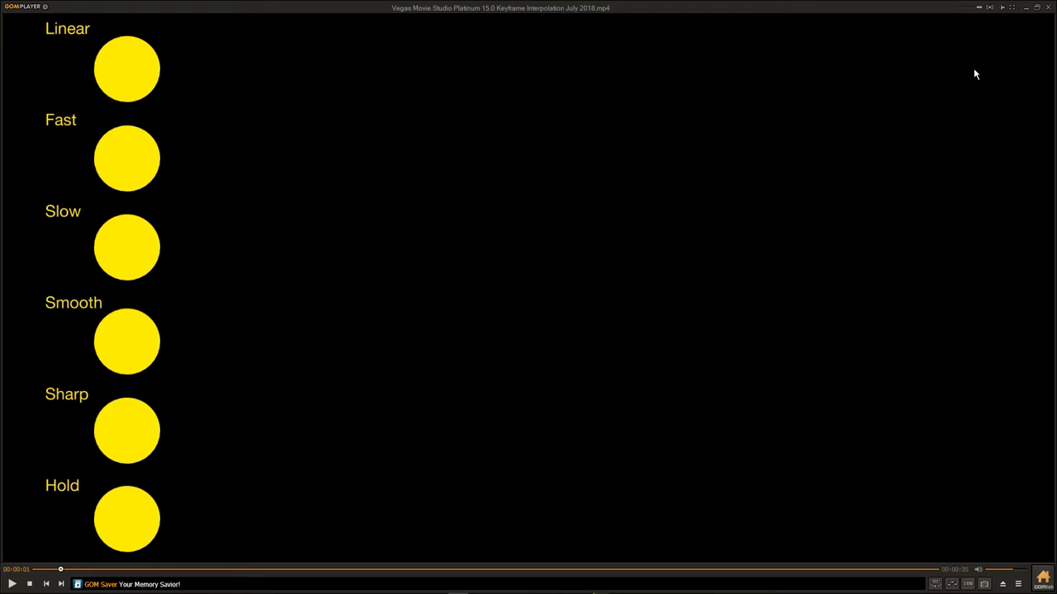
Scroll through the climbing stairs image results, then switch to the water slide flume results.
mouse_move(408, 588)
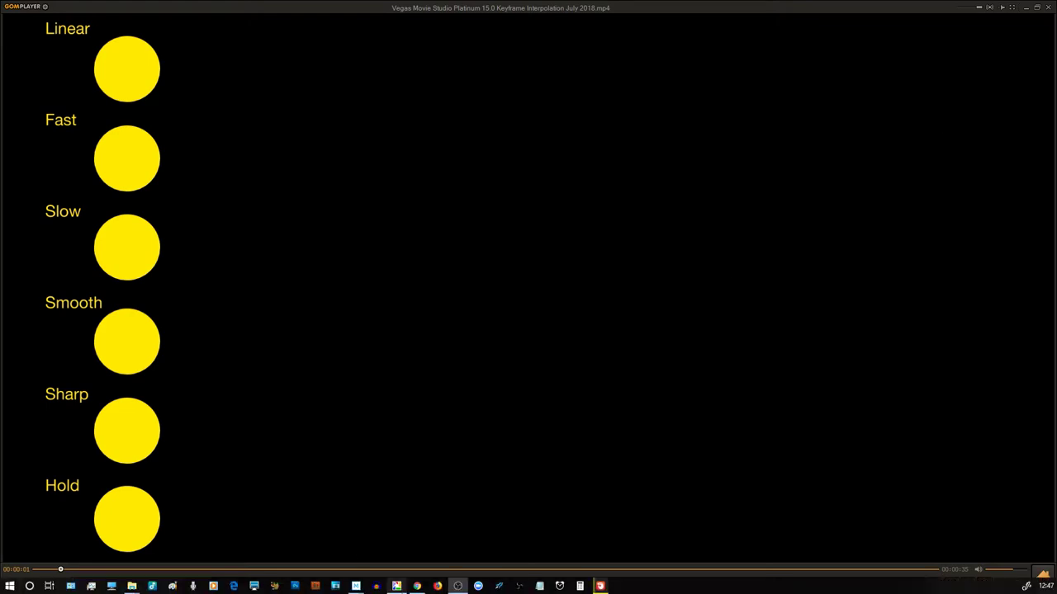
left_click(419, 587)
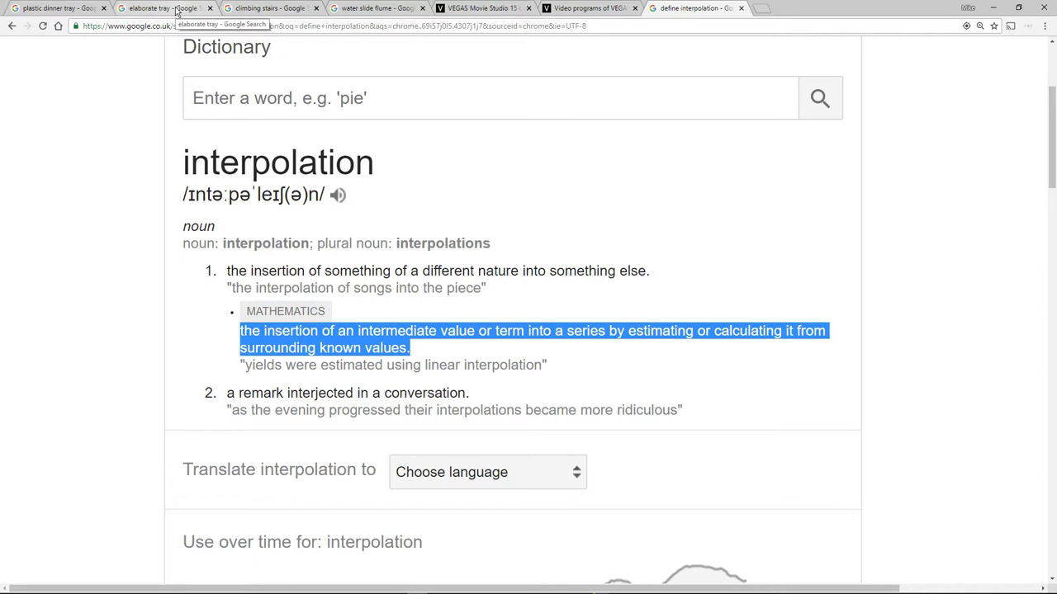
left_click(236, 9)
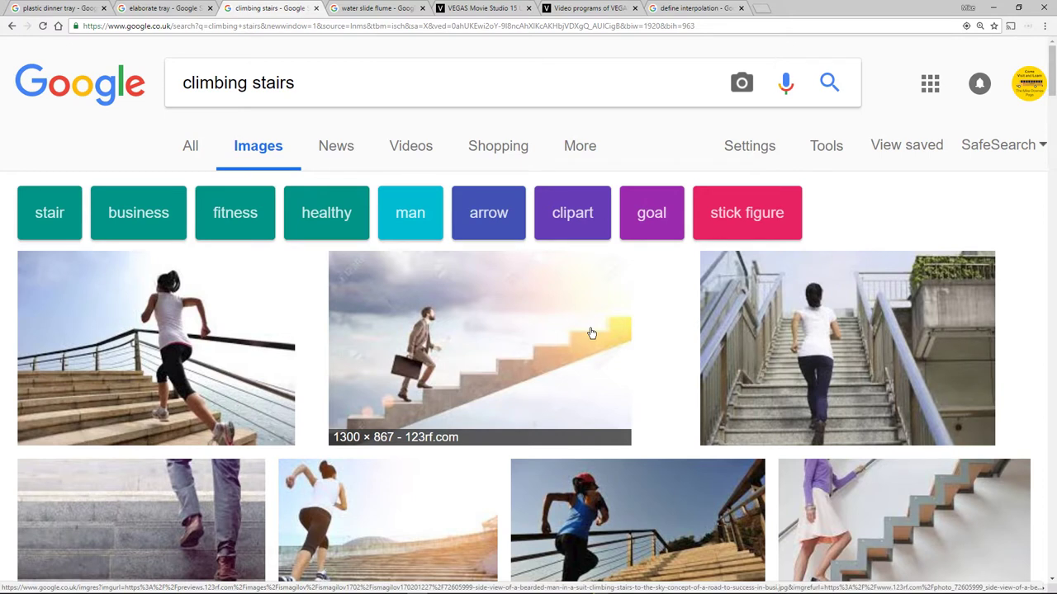
scroll(375, 360, "down", 2)
scroll(376, 360, "down", 10)
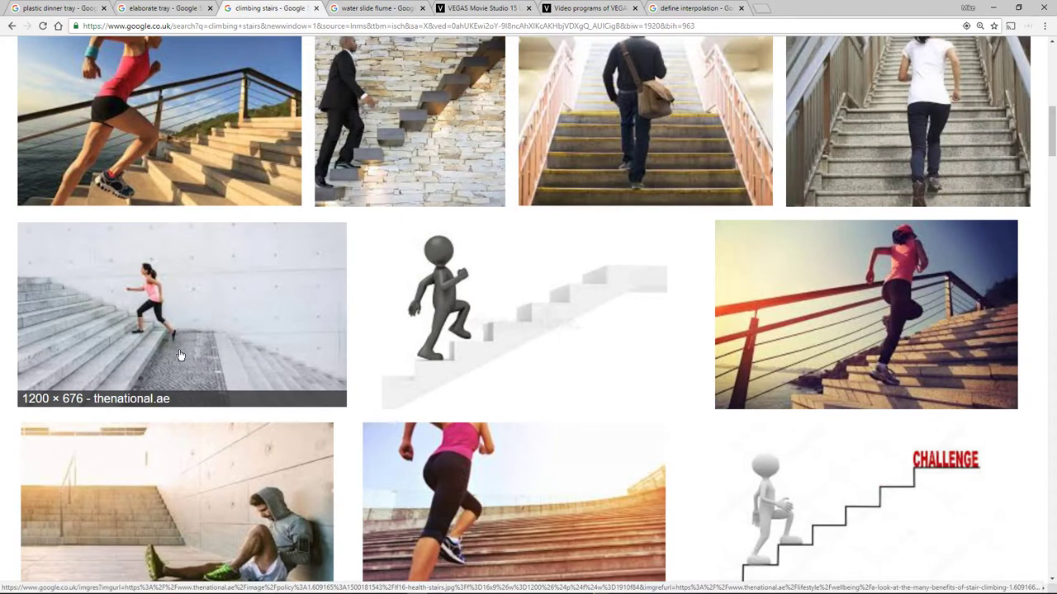
scroll(179, 355, "down", 3)
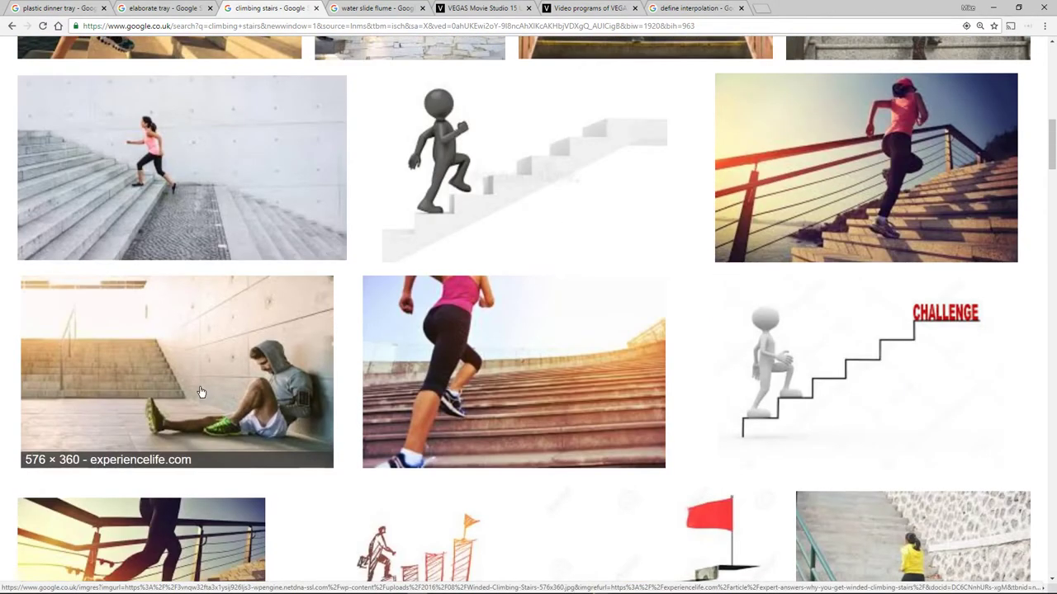
scroll(200, 391, "down", 3)
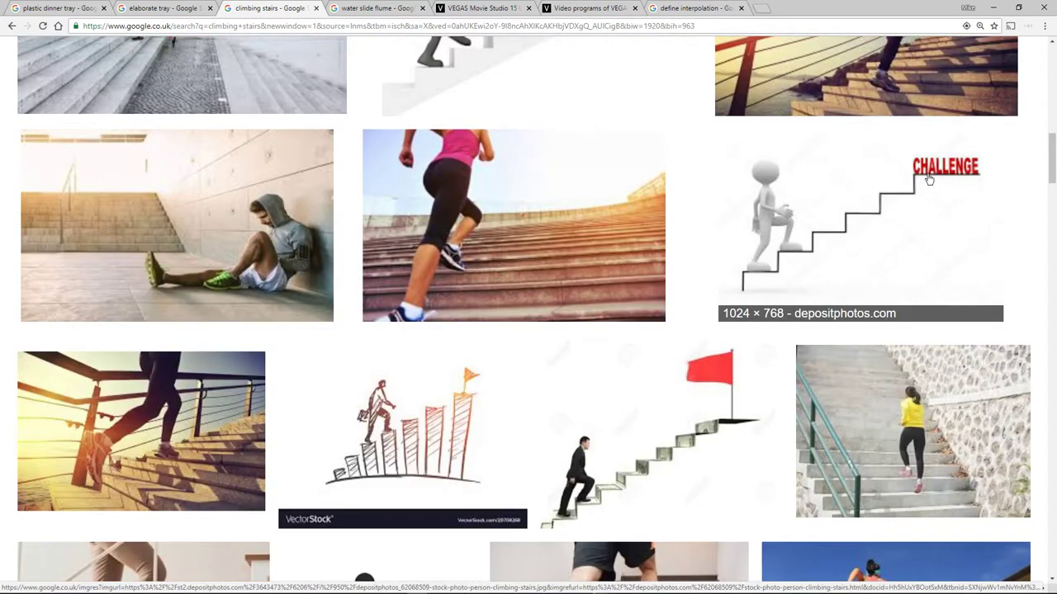
scroll(395, 450, "down", 3)
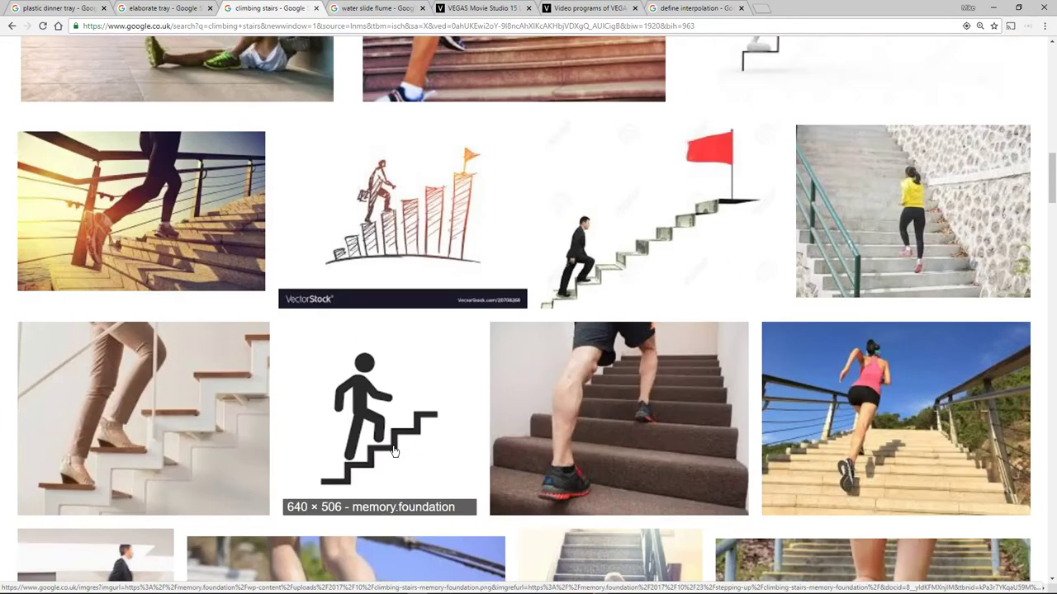
scroll(395, 450, "down", 2)
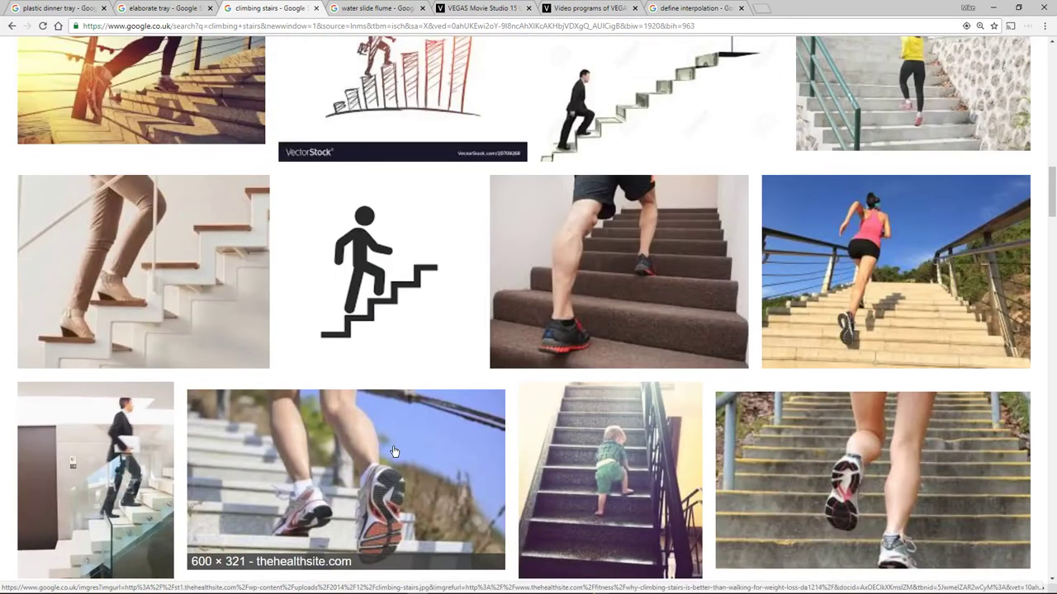
scroll(395, 450, "down", 2)
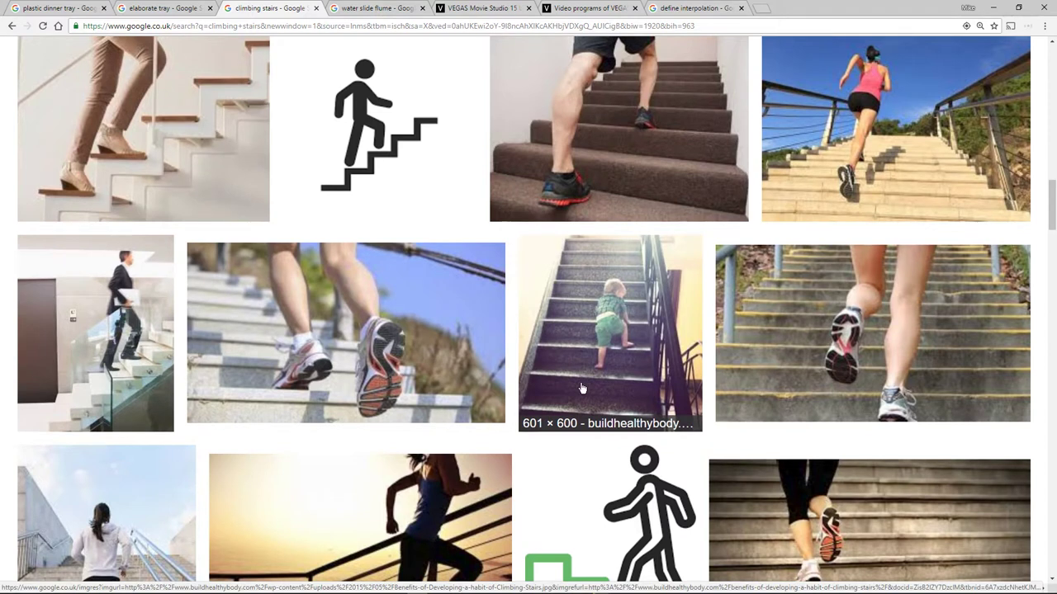
scroll(581, 388, "down", 3)
scroll(581, 388, "down", 3)
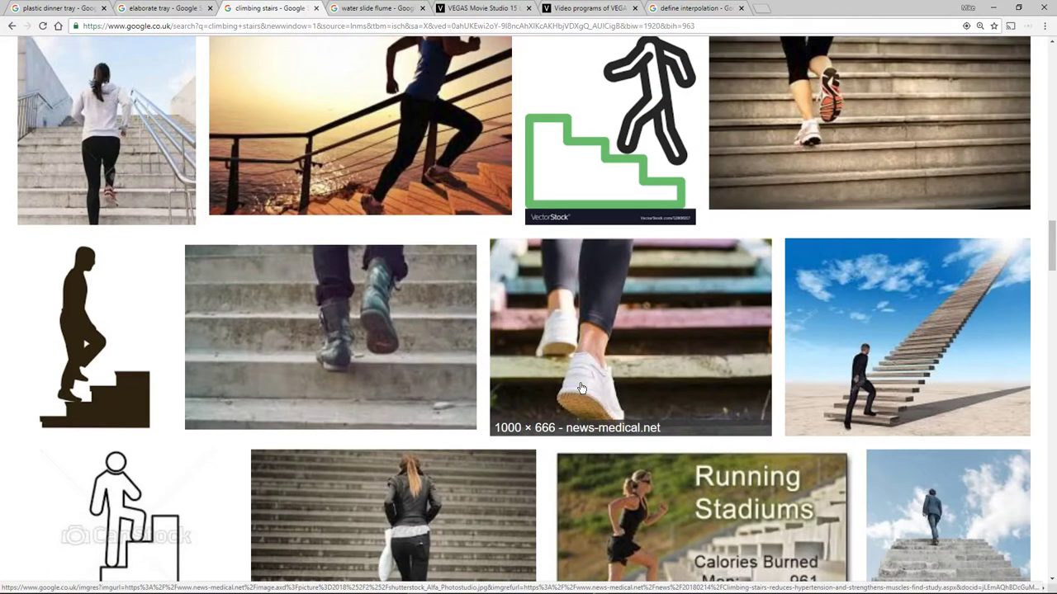
scroll(581, 388, "down", 3)
scroll(898, 283, "up", 2)
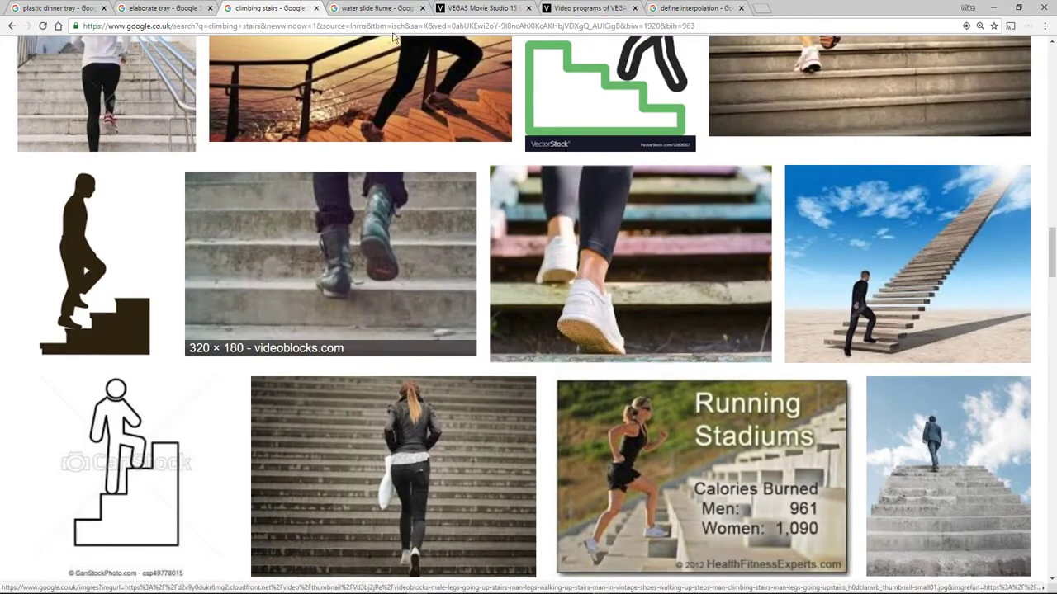
left_click(362, 8)
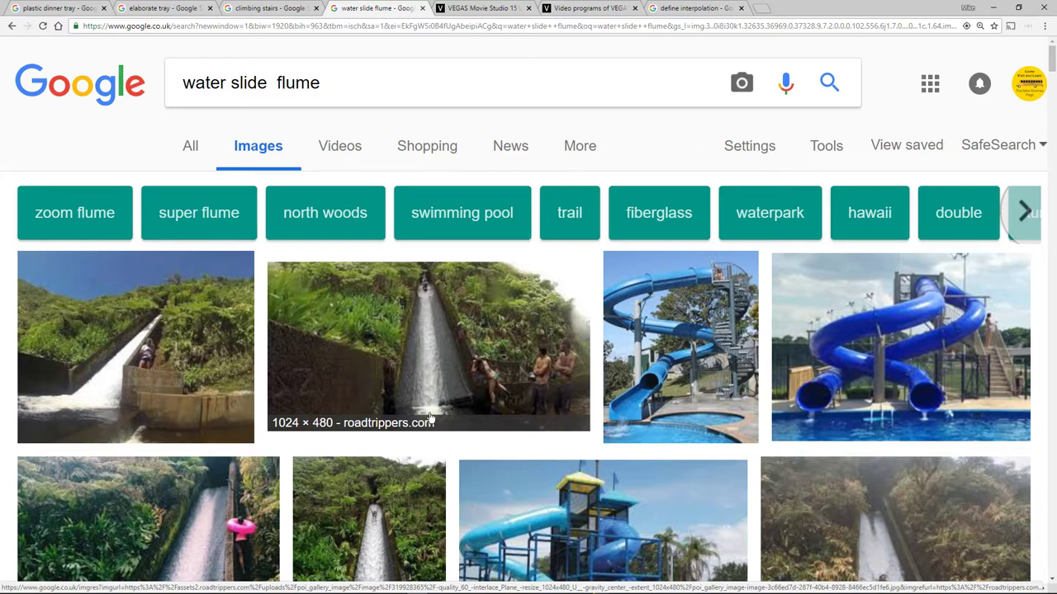
Scroll the flume images, enlarge one in the preview panel, then close it.
scroll(432, 374, "down", 3)
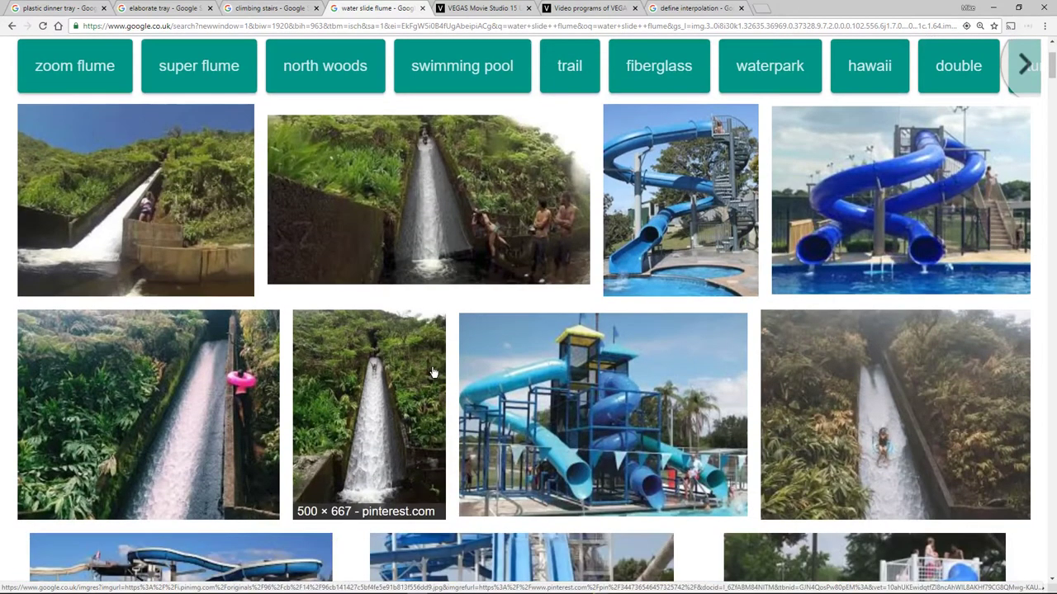
scroll(432, 373, "down", 2)
scroll(432, 374, "down", 4)
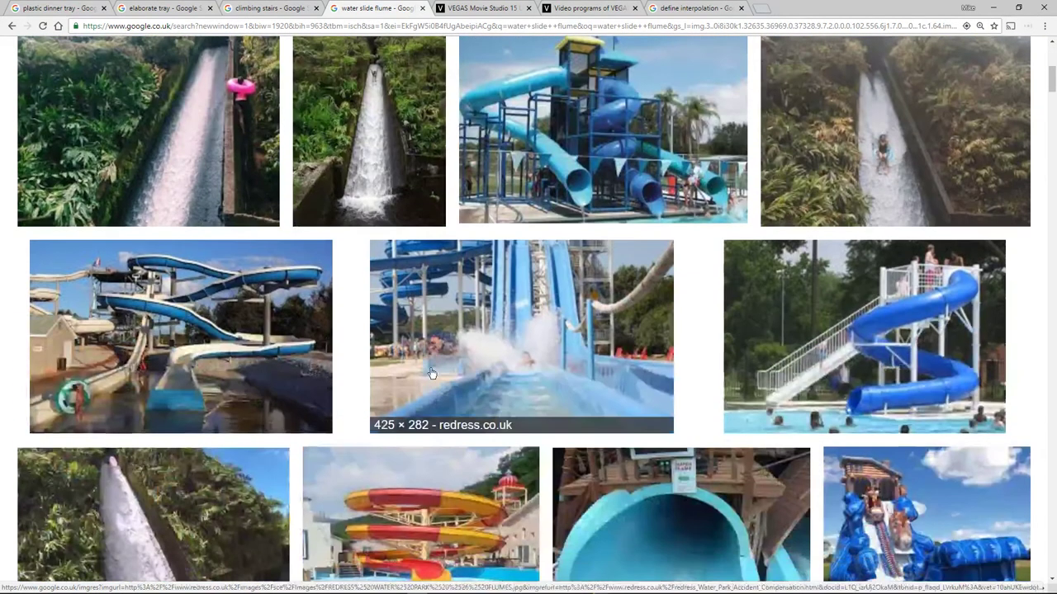
left_click(459, 322)
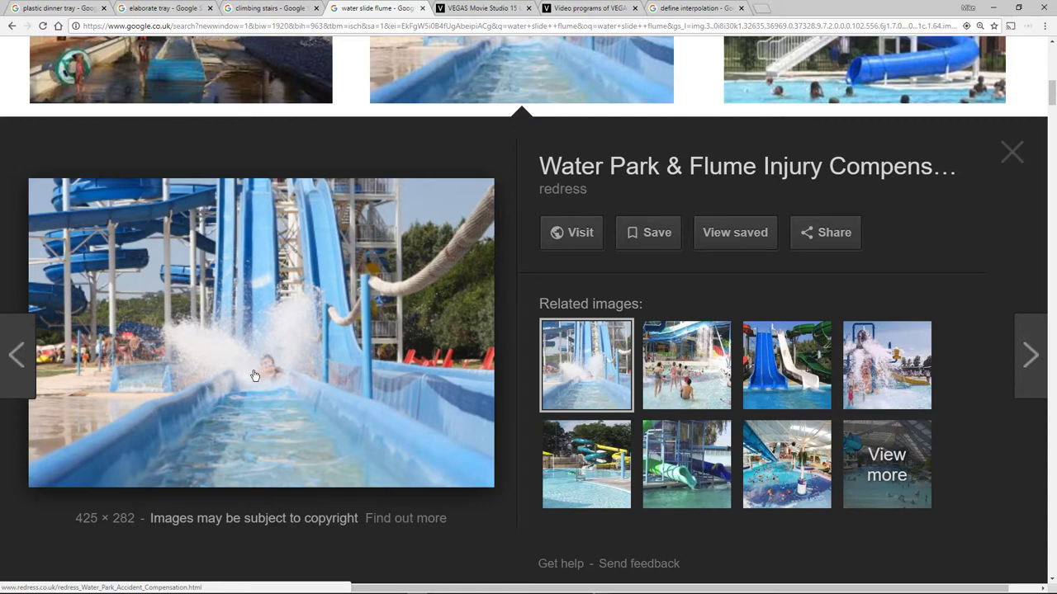
left_click(1012, 153)
Scroll further down the water slide flume image grid to the Waikamoi flume picture.
scroll(390, 340, "down", 3)
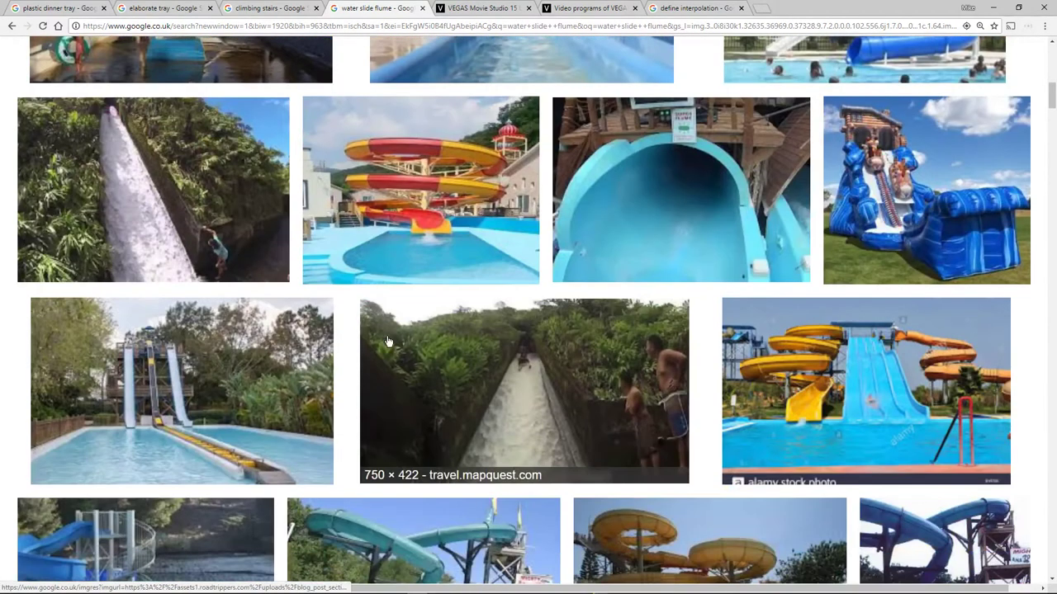
scroll(360, 350, "down", 1)
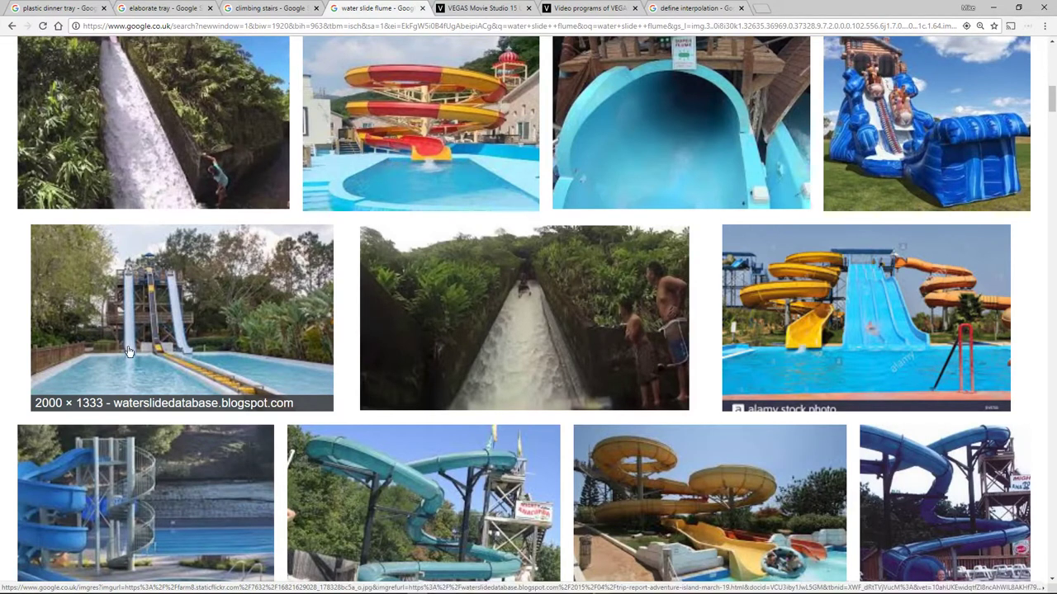
scroll(128, 352, "down", 7)
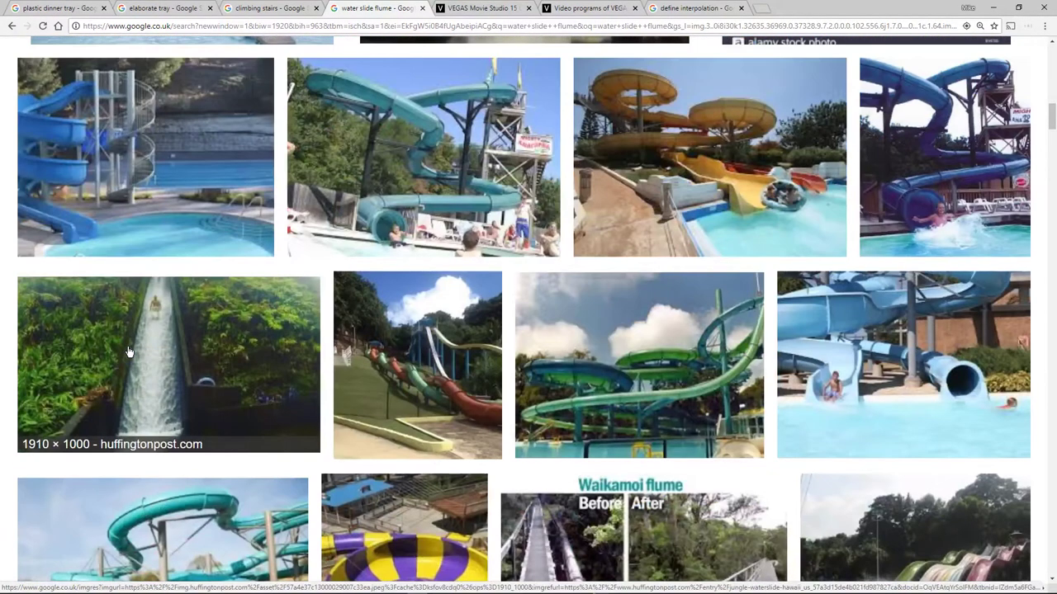
scroll(132, 342, "down", 4)
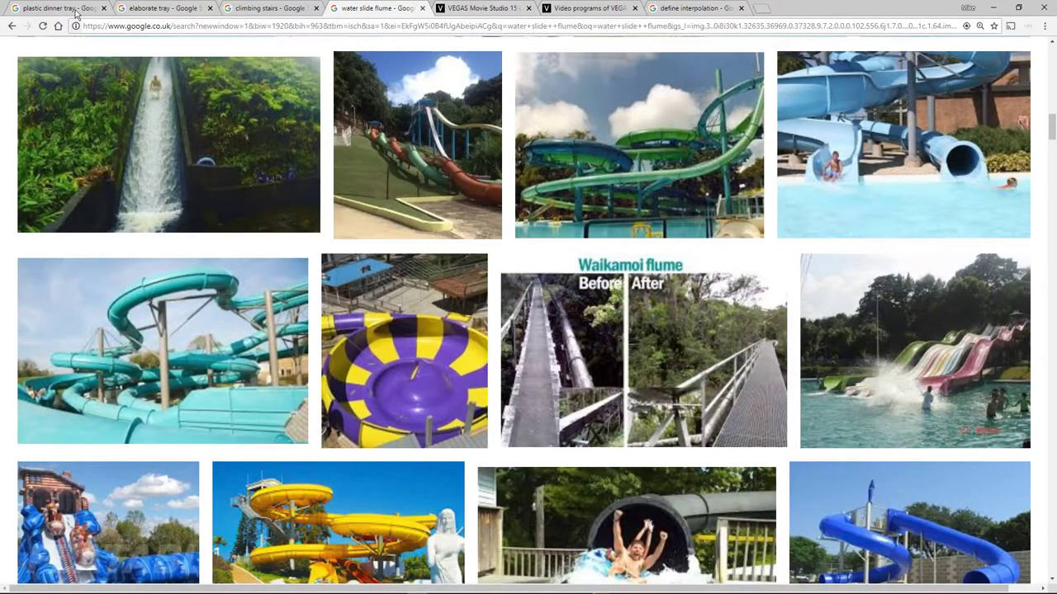
Play the keyframe interpolation video in GOM Player and pause it at 00:00:11.
mouse_move(474, 592)
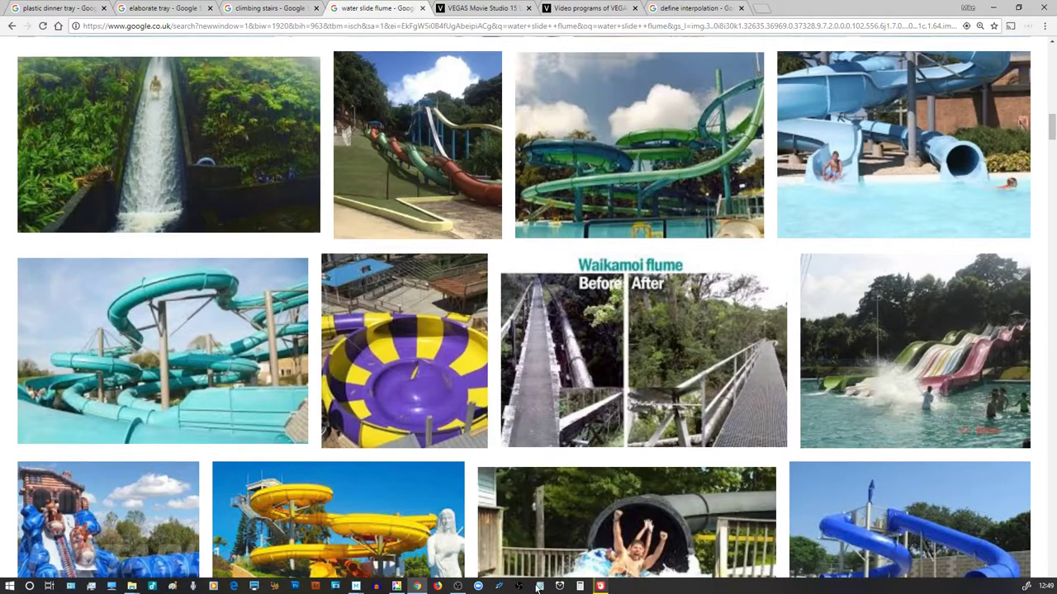
left_click(598, 588)
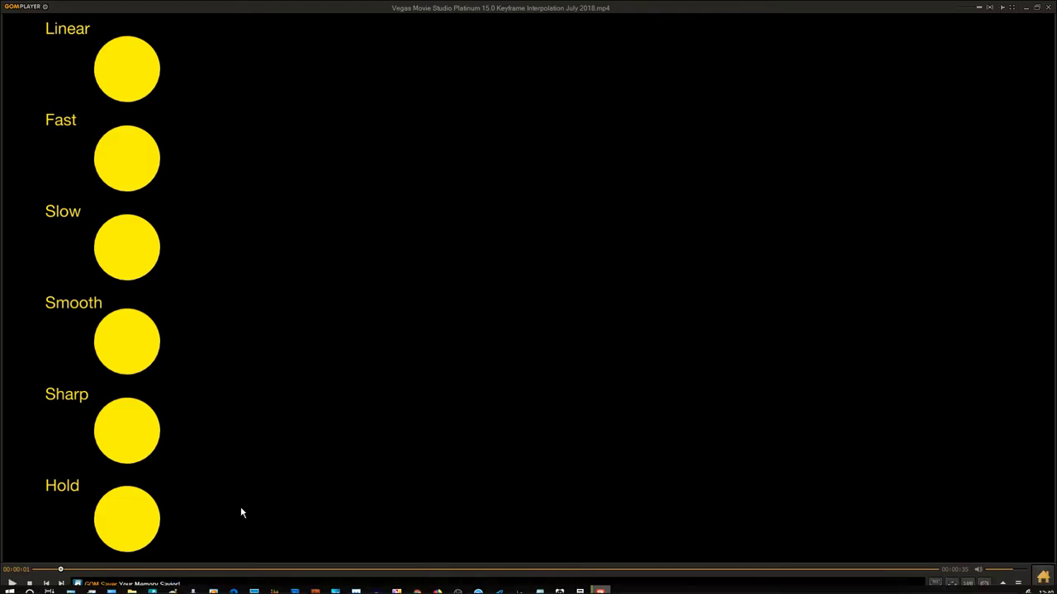
left_click(12, 583)
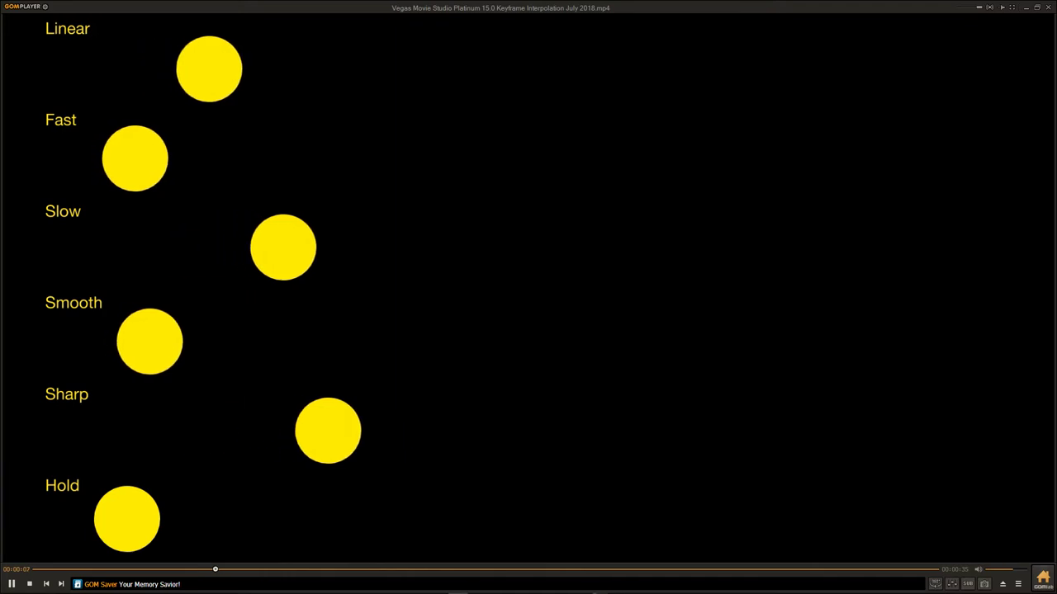
left_click(12, 584)
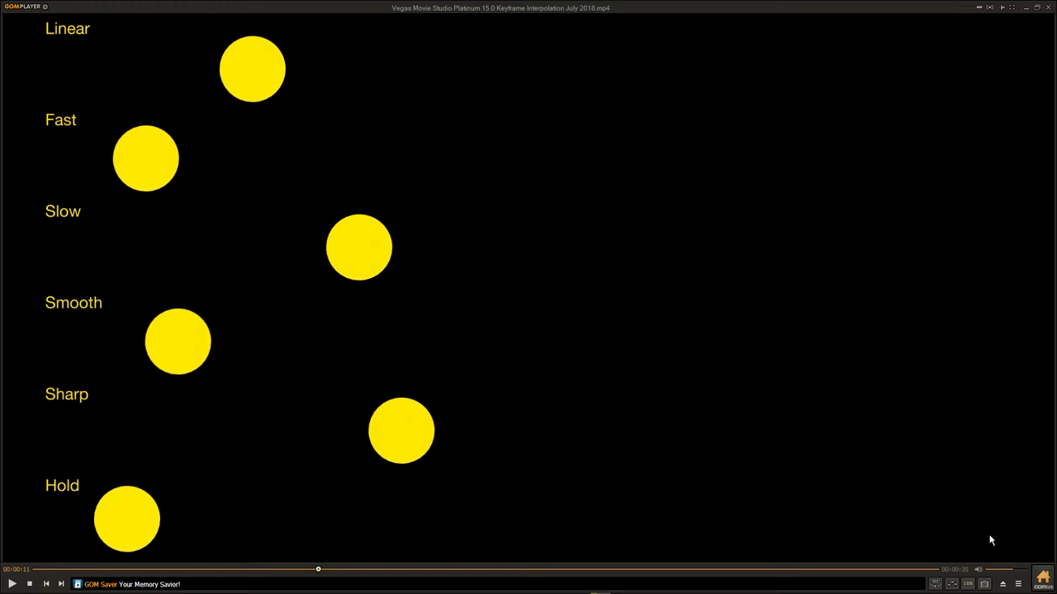
Replay the dot video from 00:00:00 to the end, then minimise Chrome.
left_click(35, 569)
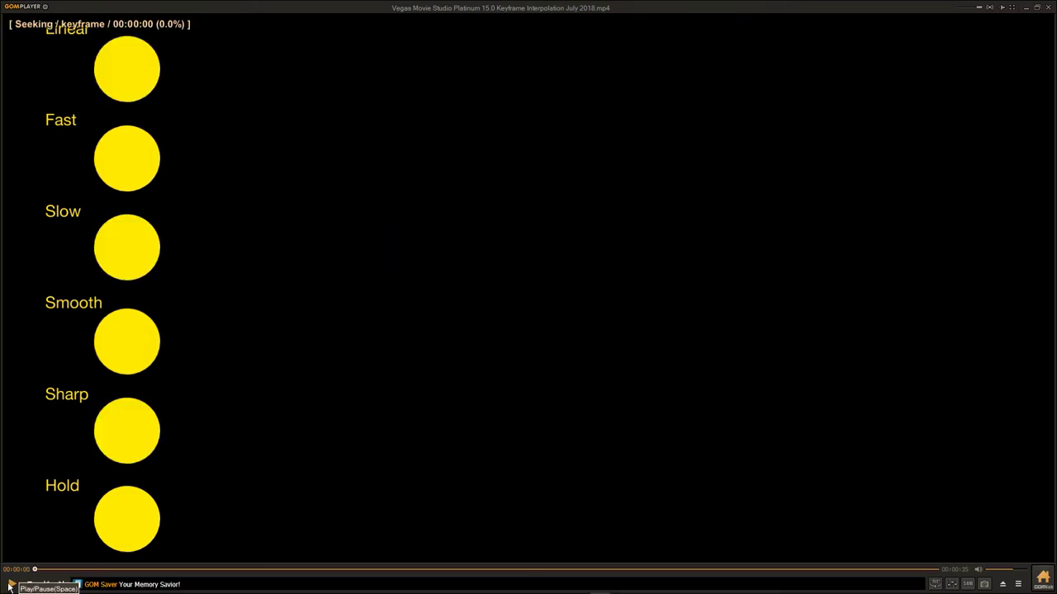
left_click(10, 585)
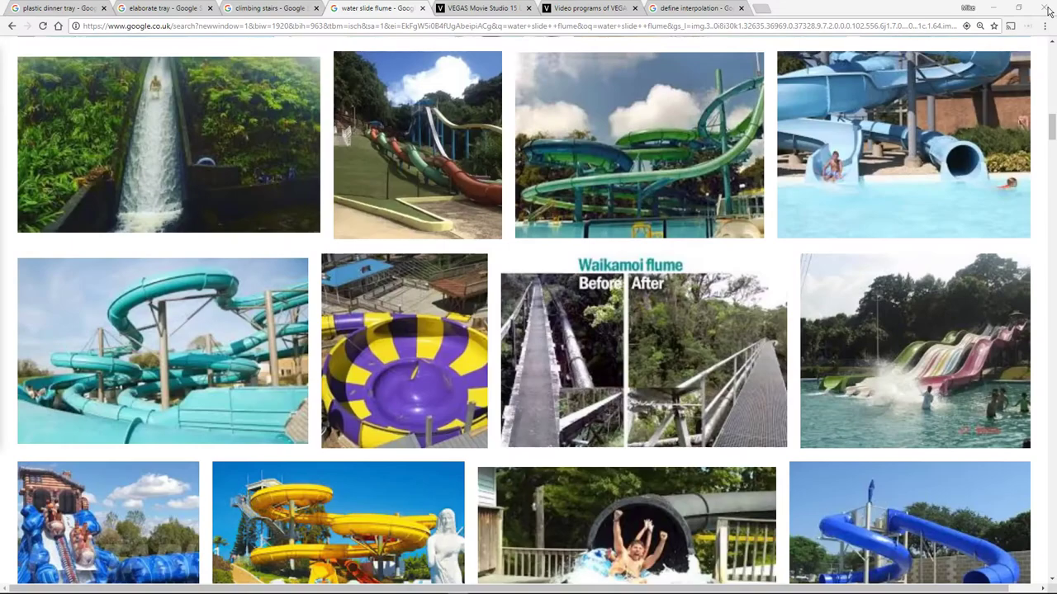
left_click(994, 8)
Drag the Linear track's bottom edge down to show its yellow-dot thumbnails.
mouse_move(459, 591)
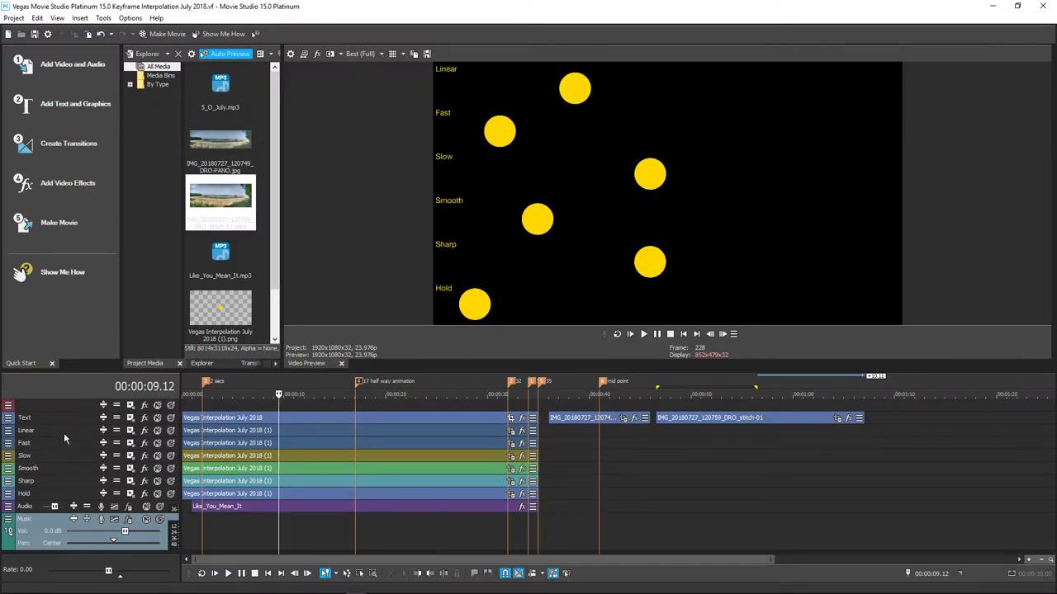
left_click_drag(63, 438, 63, 492)
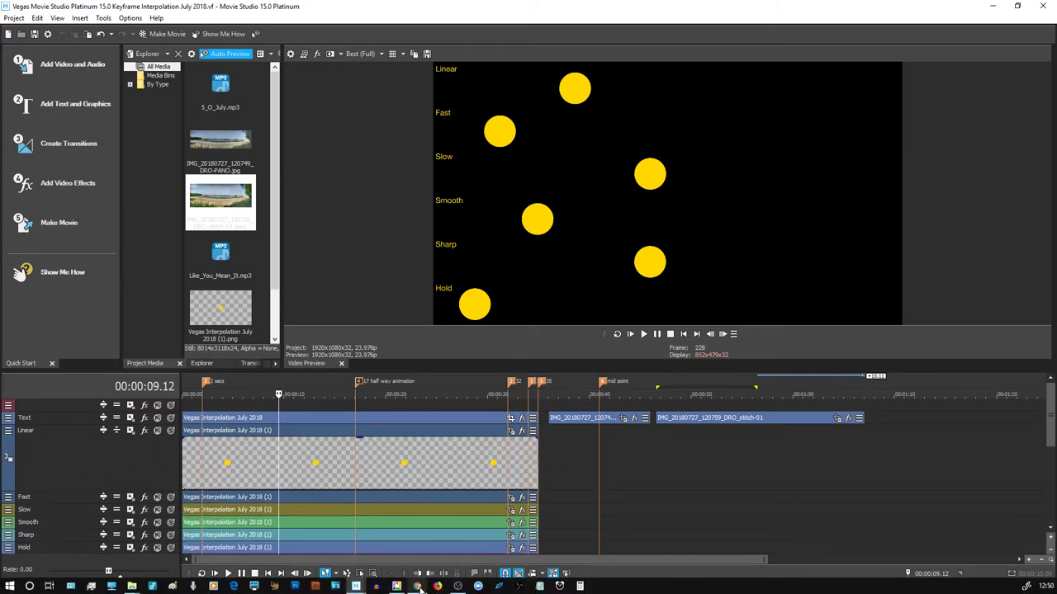
Scroll the VEGAS Movie Studio 15 product comparison, then go to the Update 2 forum post.
left_click(418, 587)
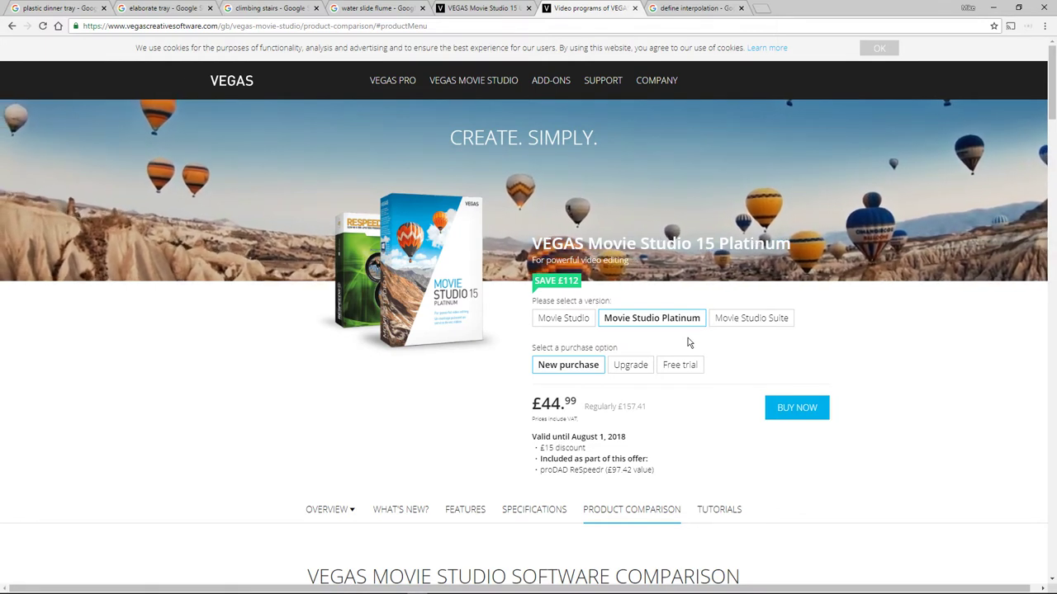
scroll(898, 406, "down", 6)
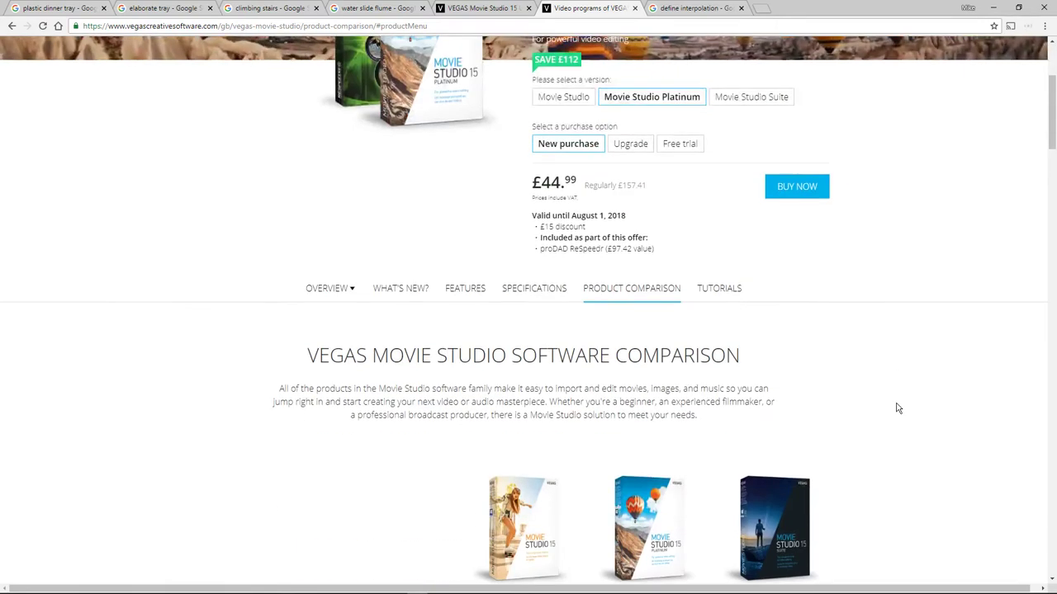
scroll(899, 410, "down", 3)
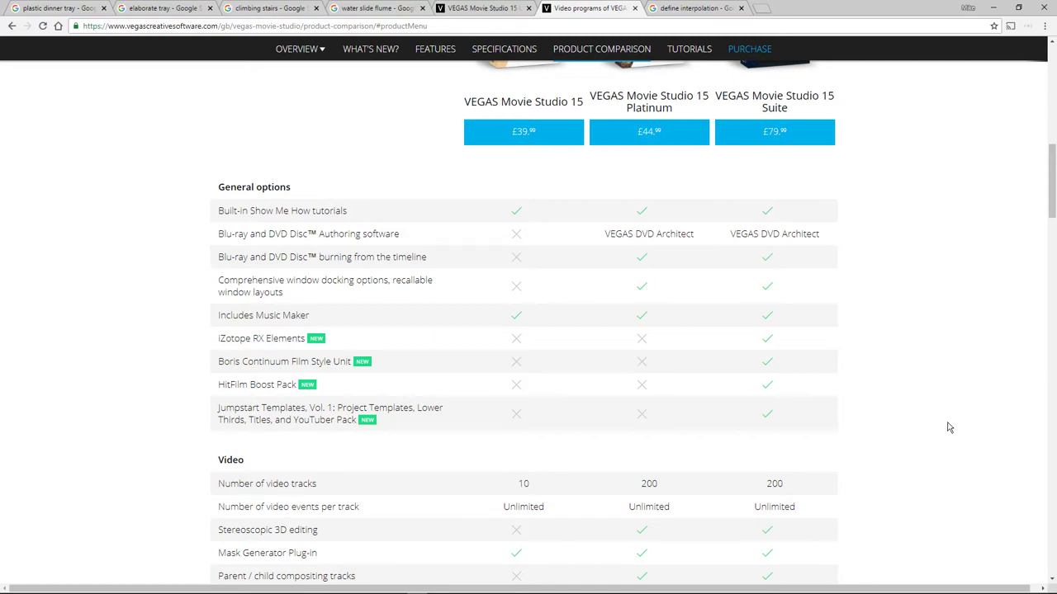
scroll(948, 428, "up", 2)
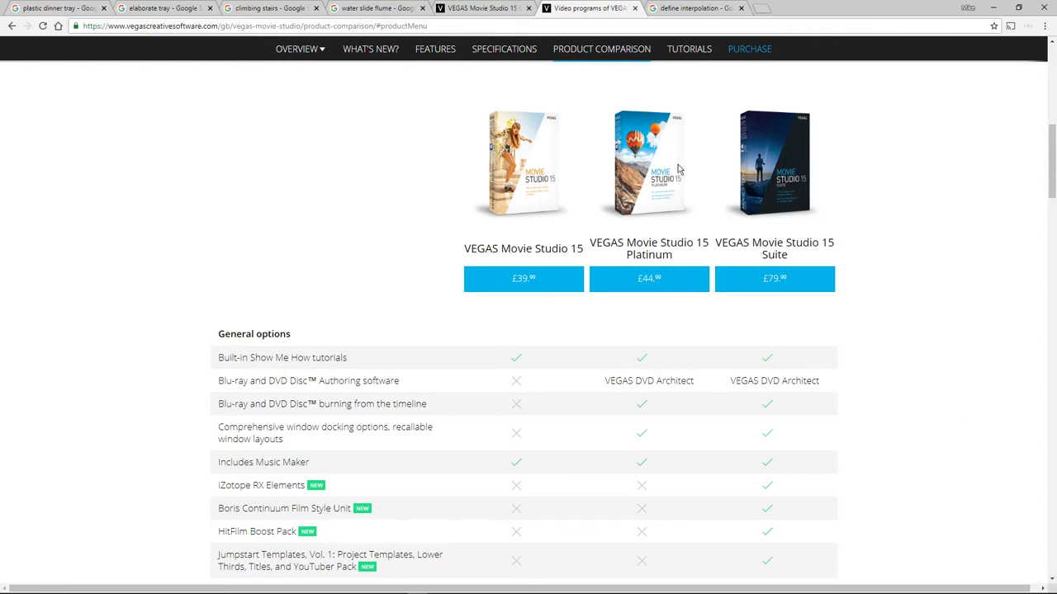
left_click(482, 10)
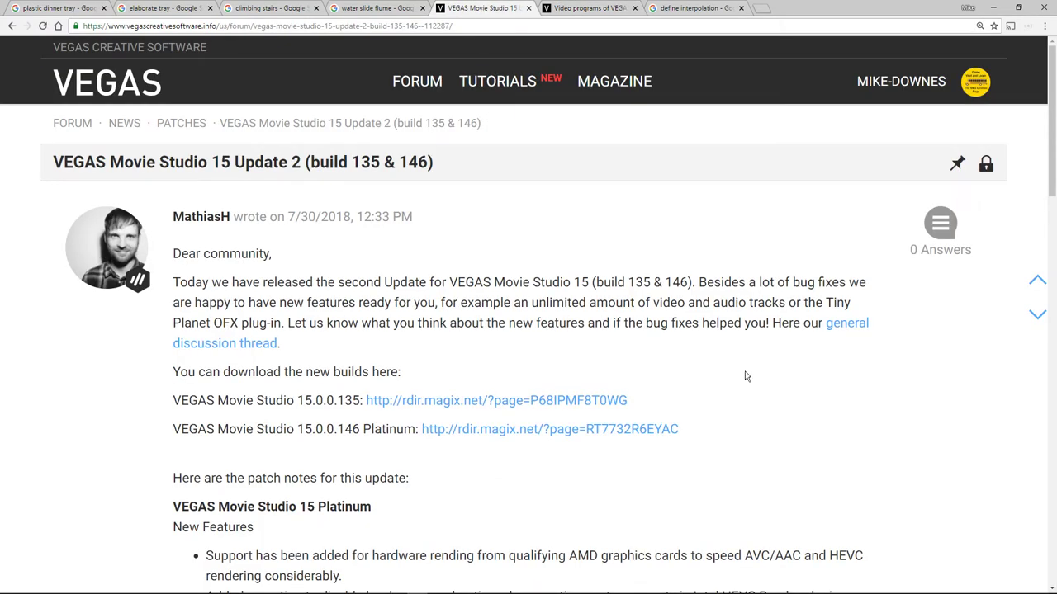
Scroll the Update 2 post to New Features: unlimited tracks, AutoLooks, Tiny Planet OFX.
scroll(745, 377, "down", 3)
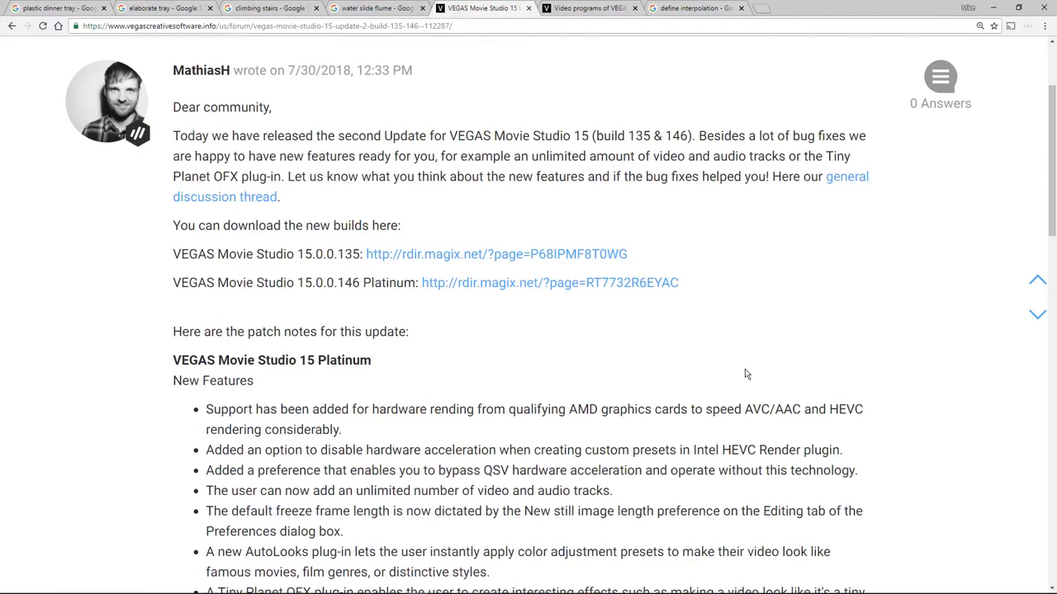
scroll(742, 347, "up", 3)
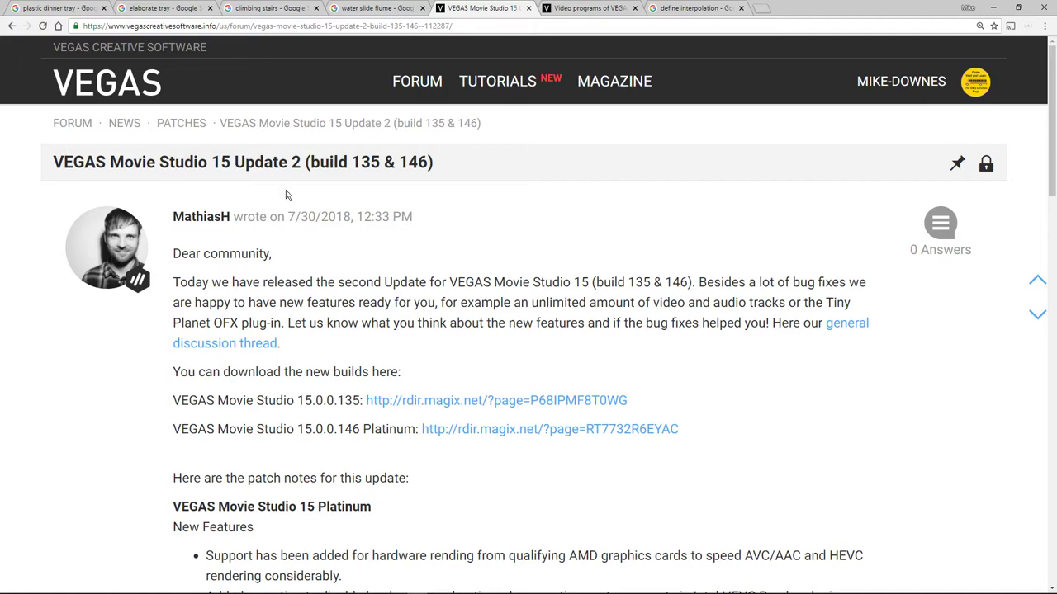
scroll(376, 304, "down", 7)
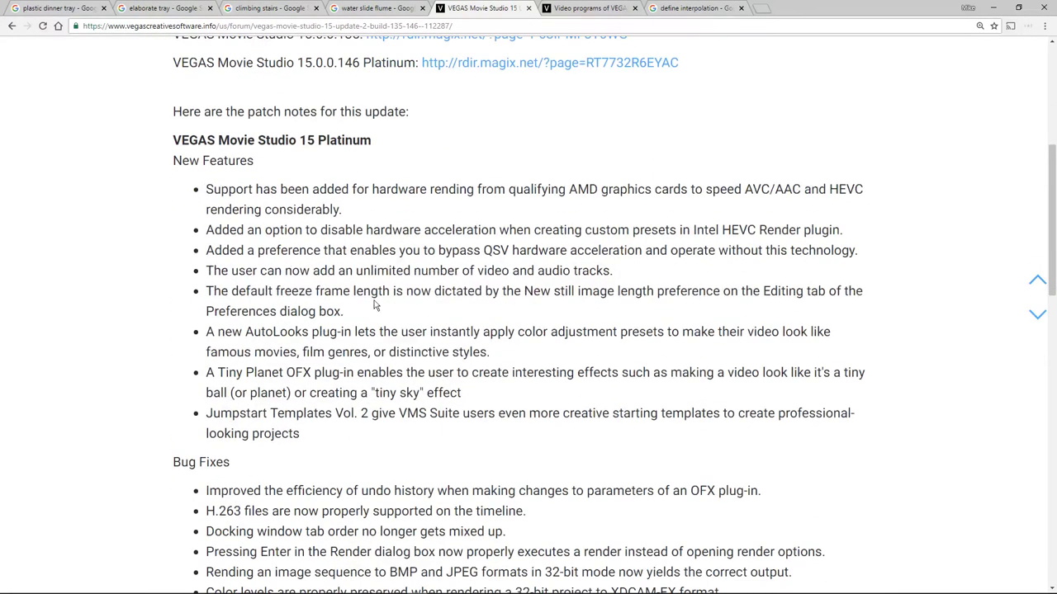
Back in the plastic dinner tray results, preview the white plastic and stainless steel compartment trays, then browse further down.
left_click(58, 9)
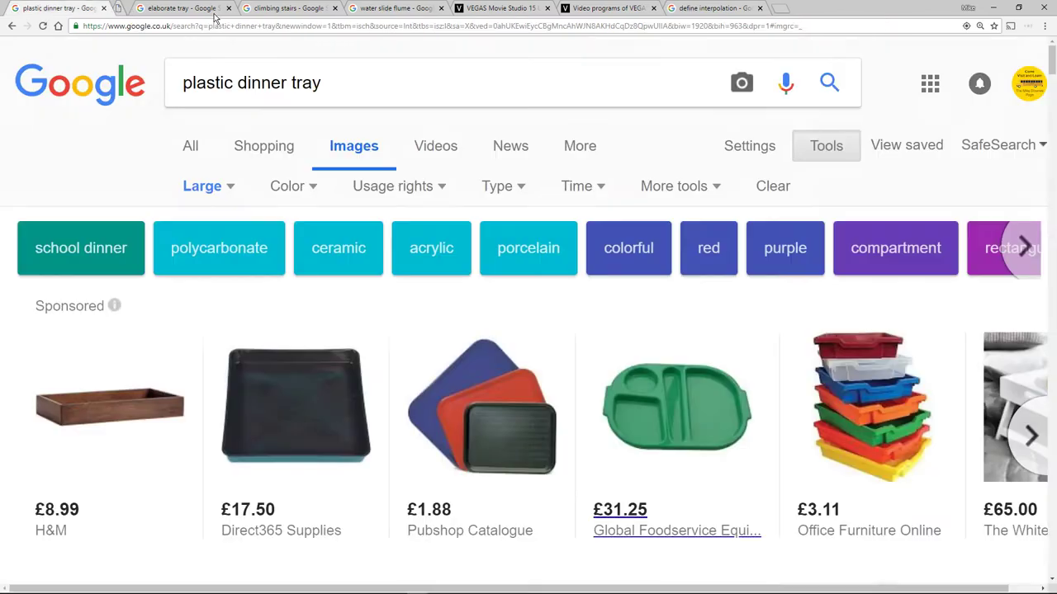
scroll(416, 308, "down", 4)
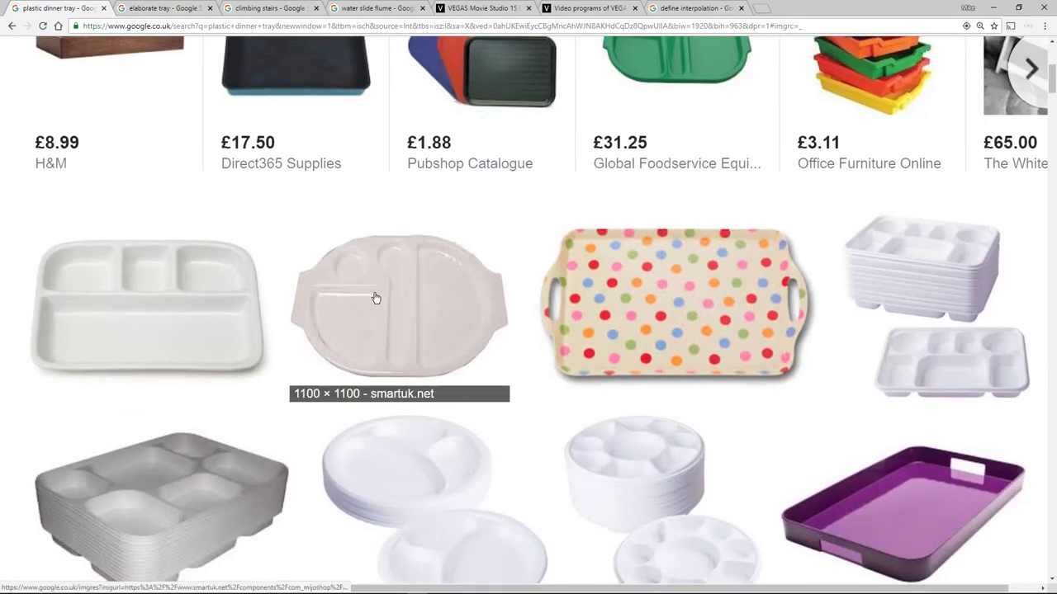
left_click(375, 298)
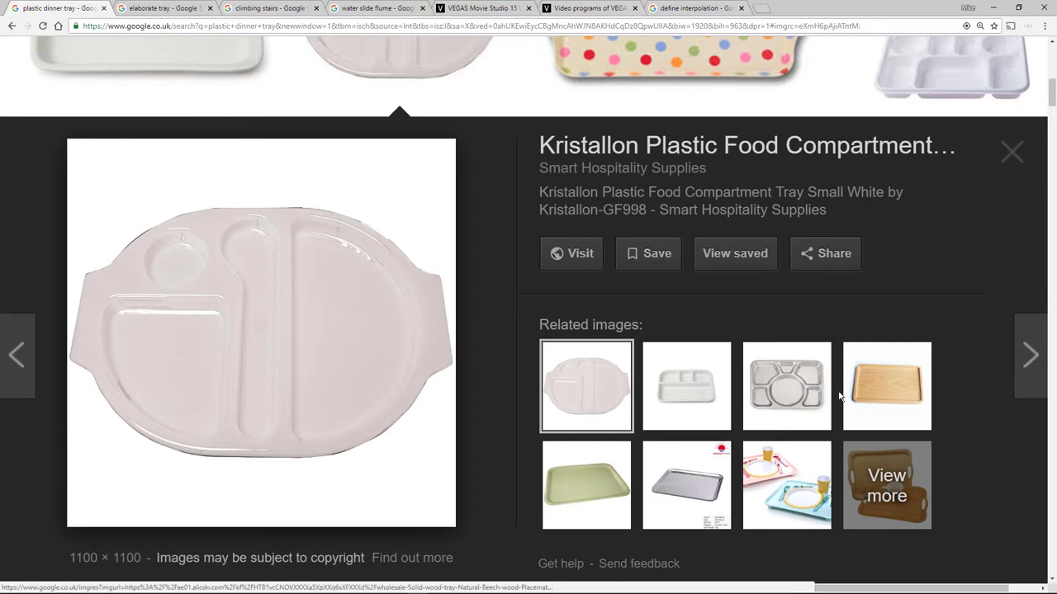
left_click(787, 386)
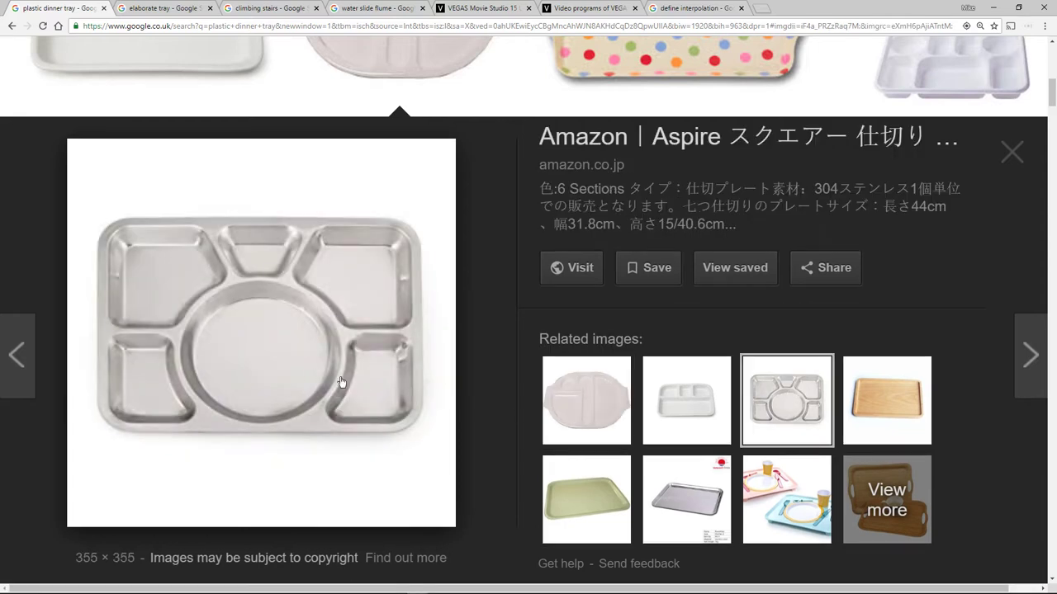
left_click(1009, 155)
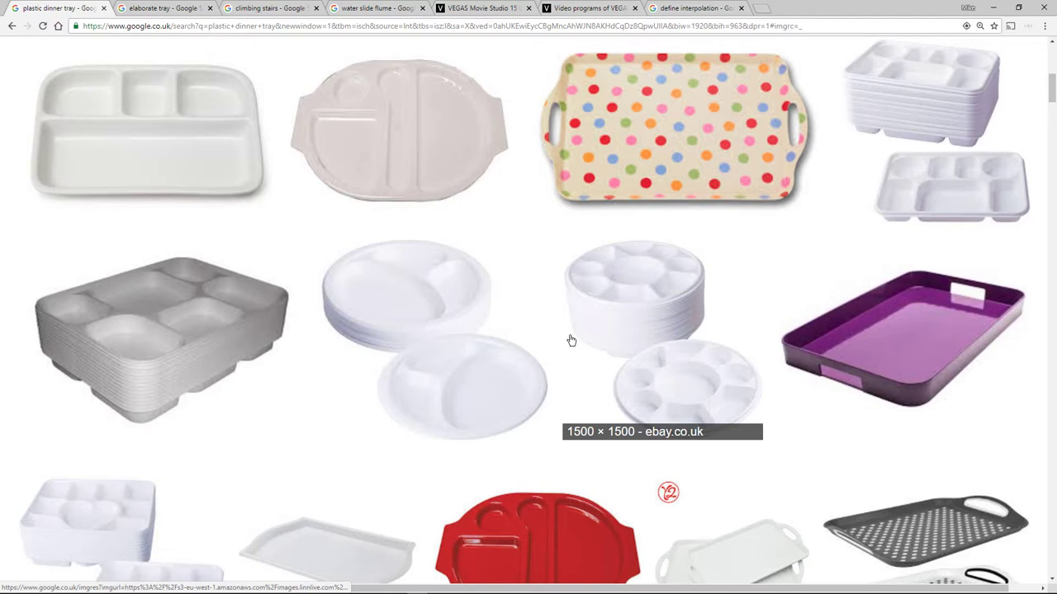
scroll(570, 340, "down", 5)
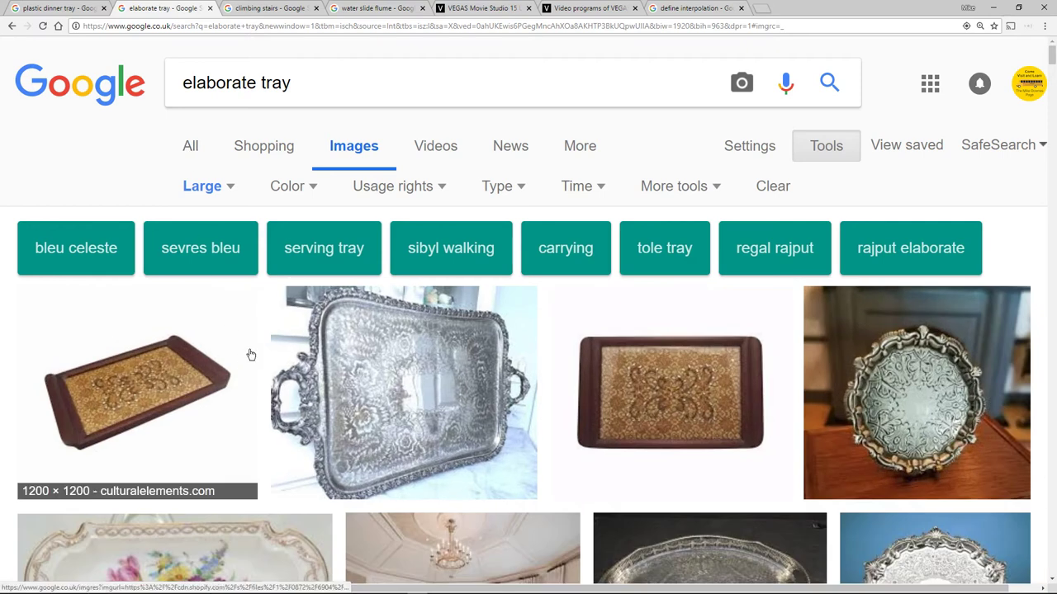
scroll(254, 351, "down", 2)
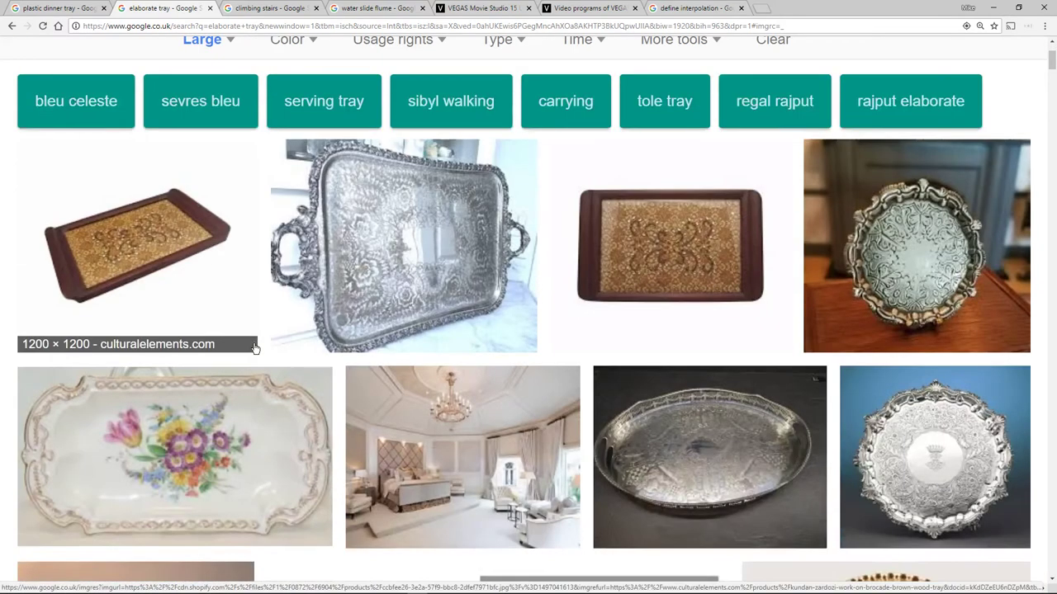
scroll(296, 325, "down", 1)
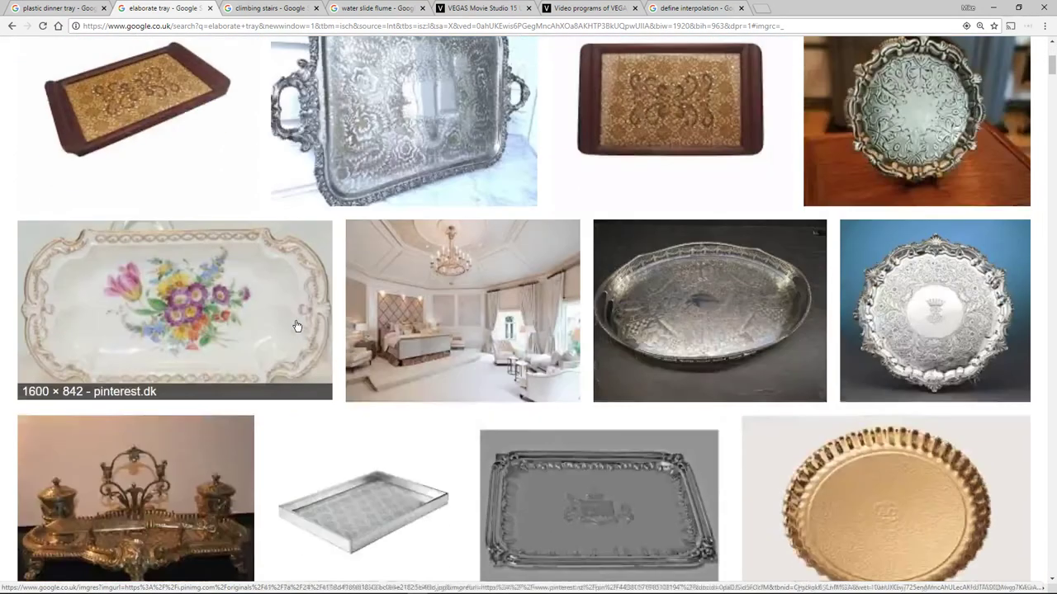
scroll(297, 326, "down", 6)
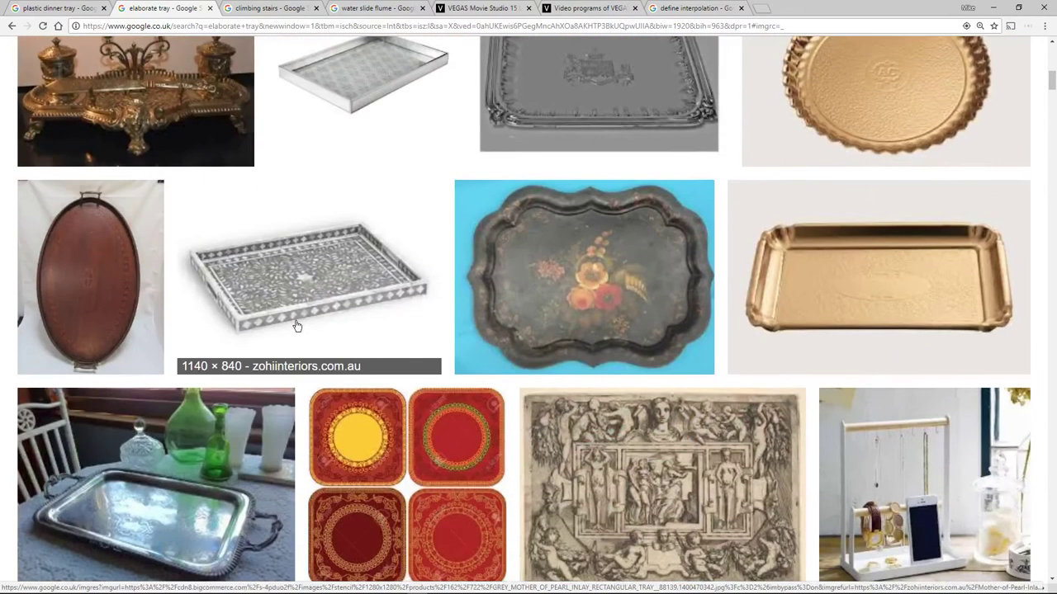
scroll(296, 324, "down", 3)
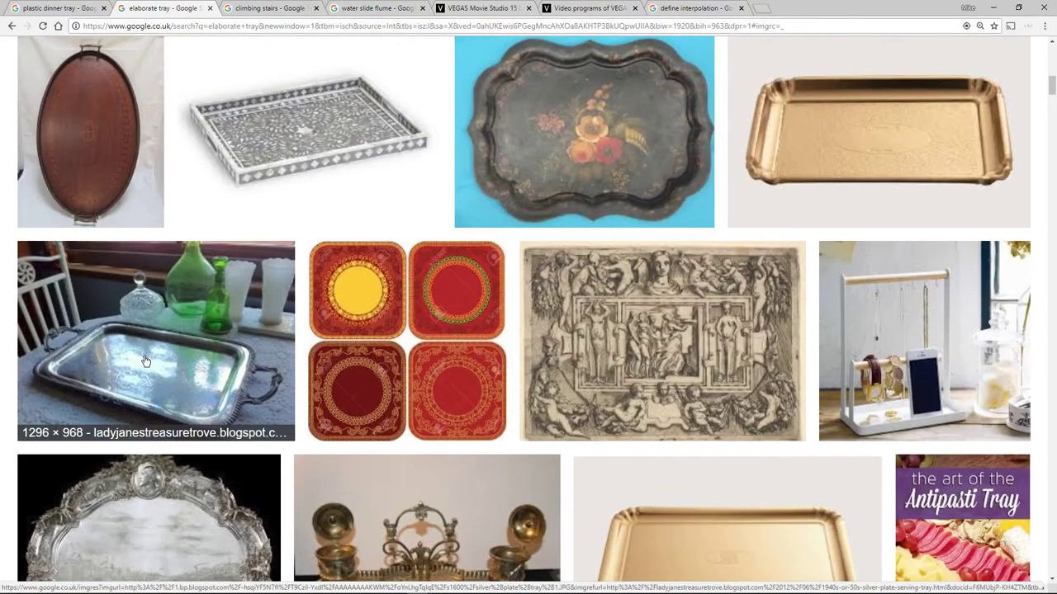
left_click(145, 361)
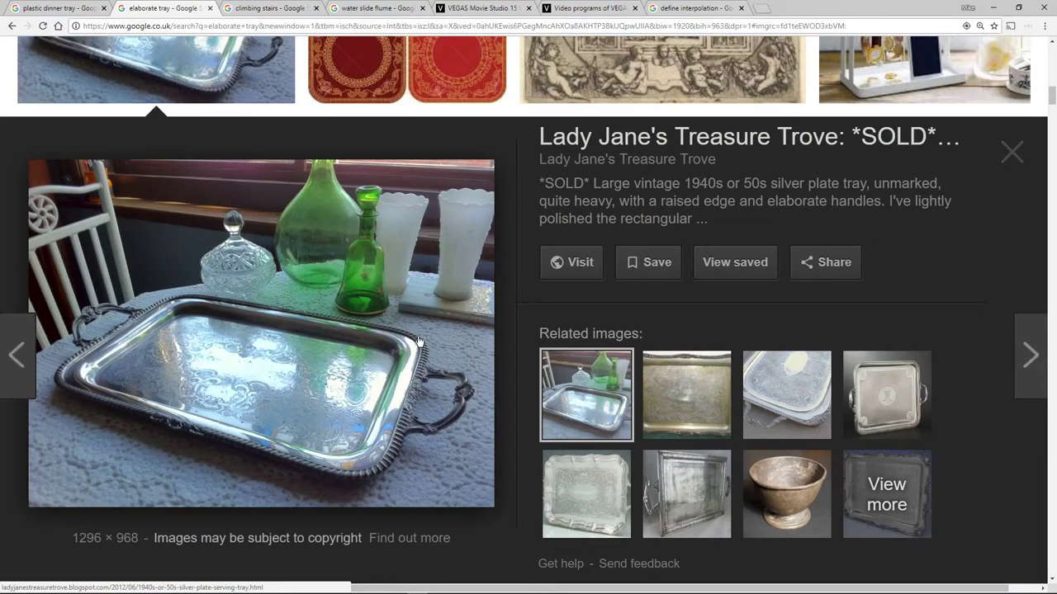
left_click(1024, 154)
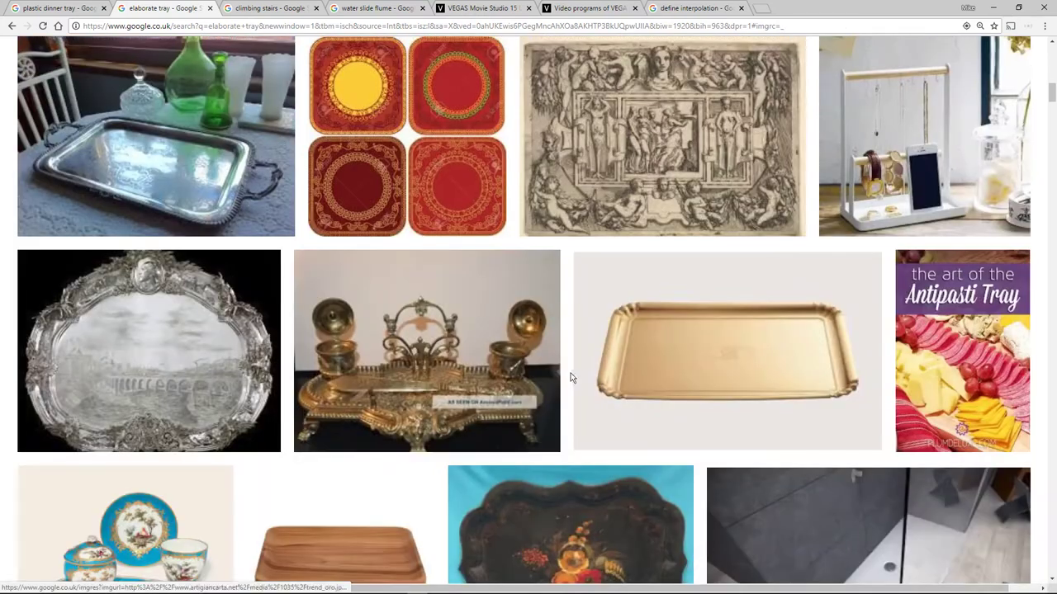
scroll(413, 352, "down", 7)
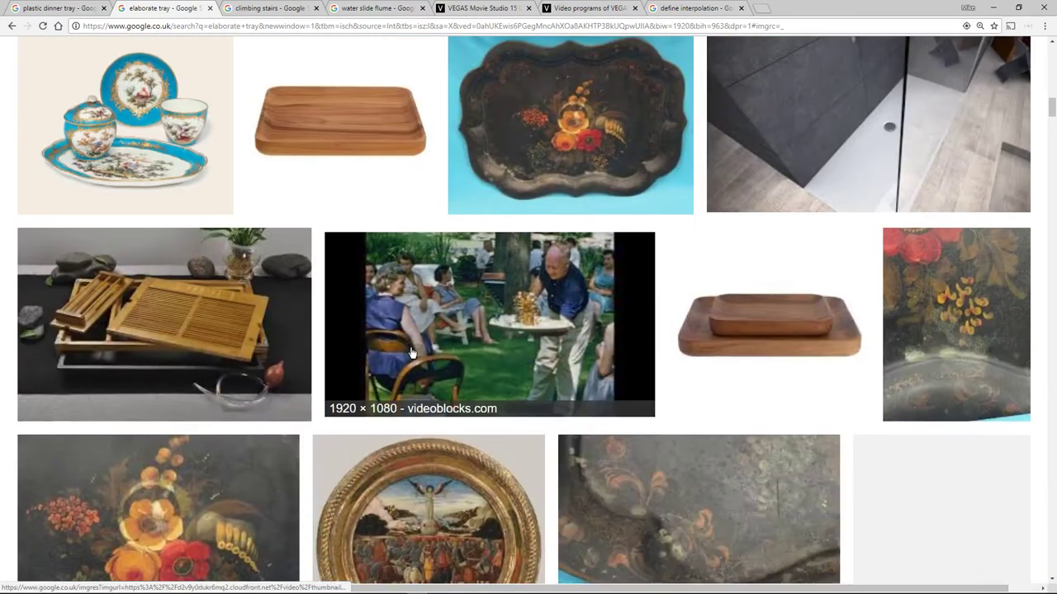
scroll(412, 353, "down", 8)
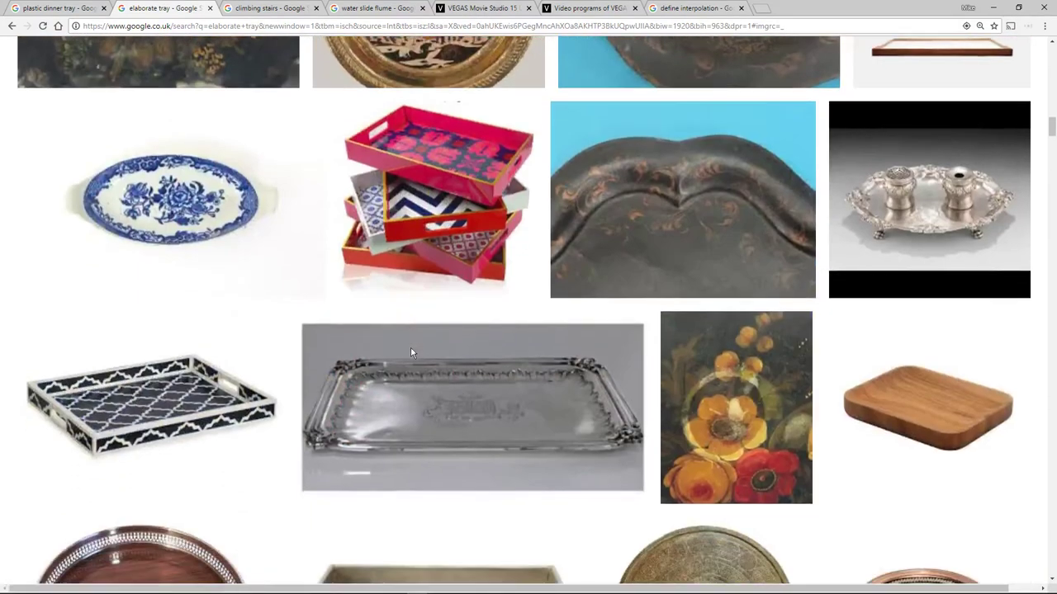
scroll(412, 353, "down", 10)
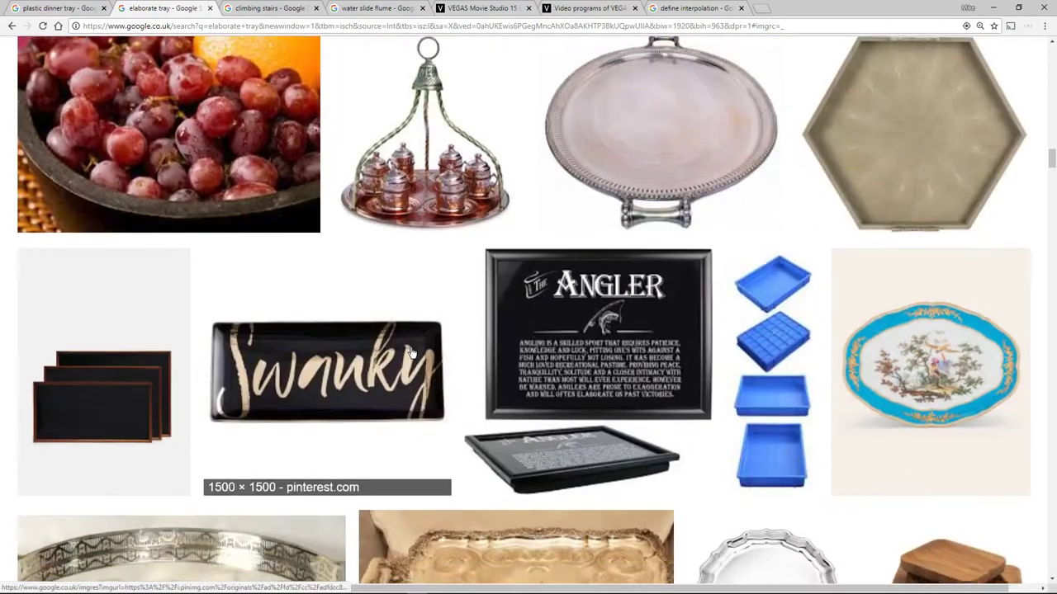
scroll(412, 353, "down", 5)
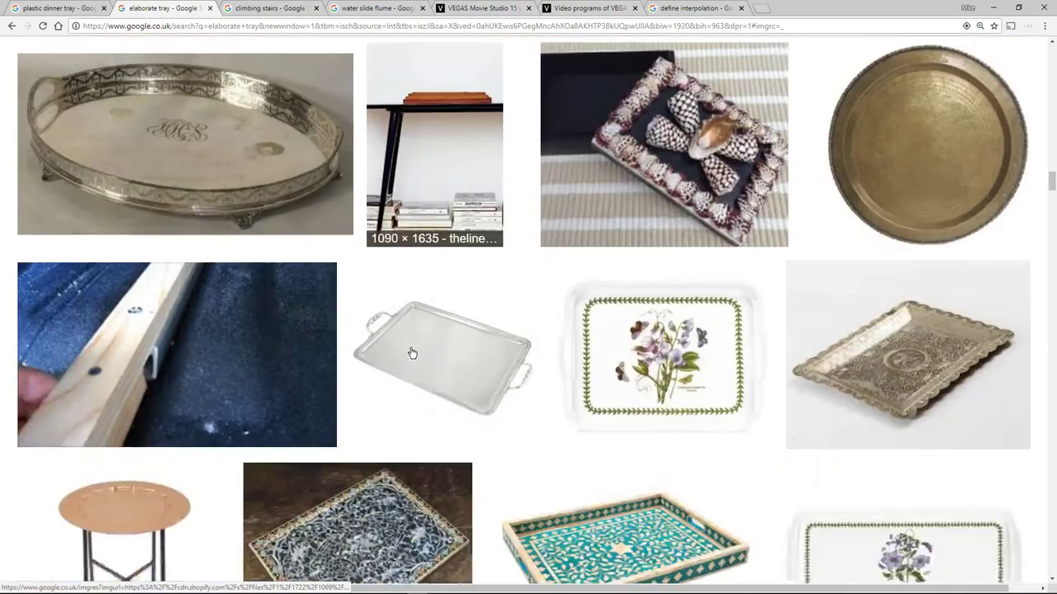
scroll(412, 353, "down", 10)
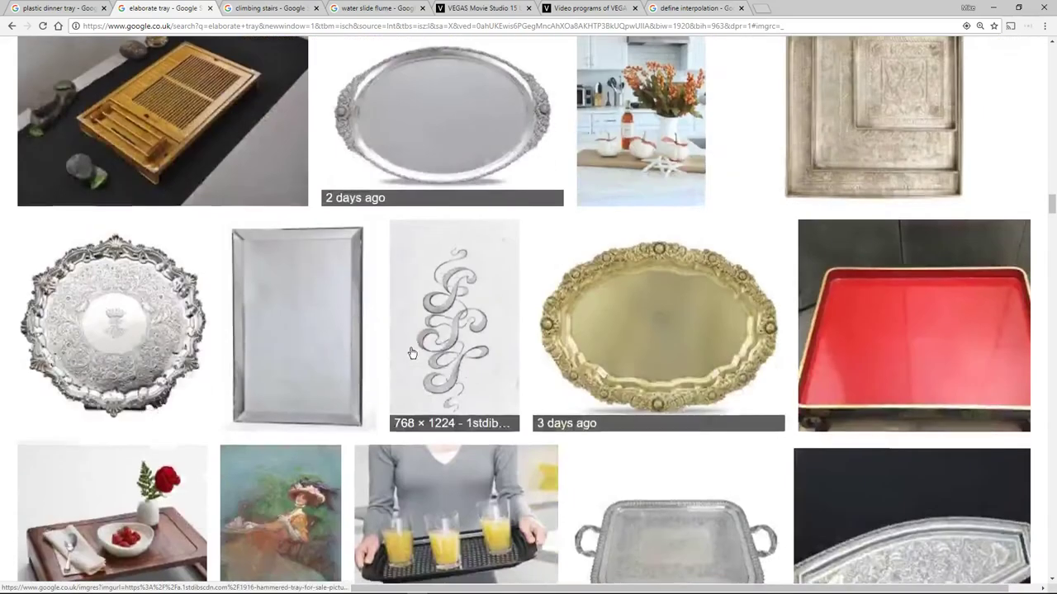
scroll(412, 353, "down", 7)
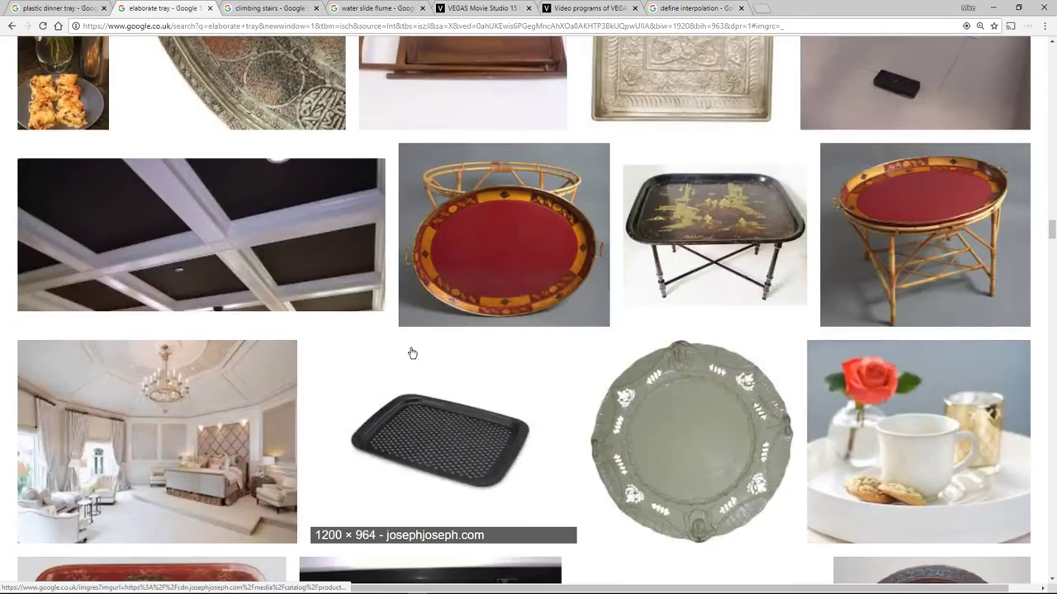
scroll(412, 353, "down", 7)
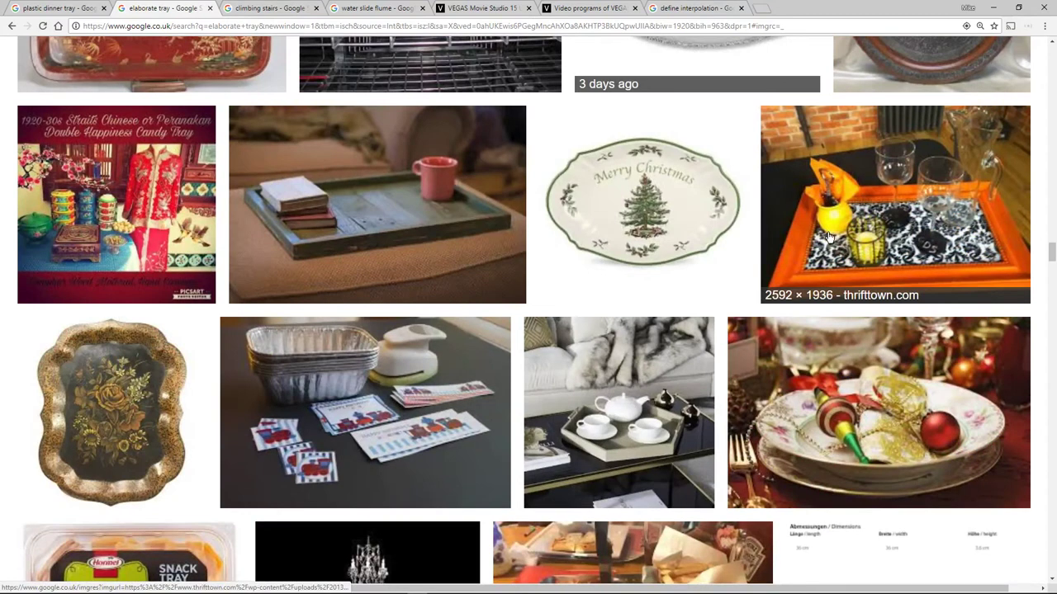
Preview and close the orange frame tray and Antipasti tray images, scrolling further down the results.
left_click(830, 237)
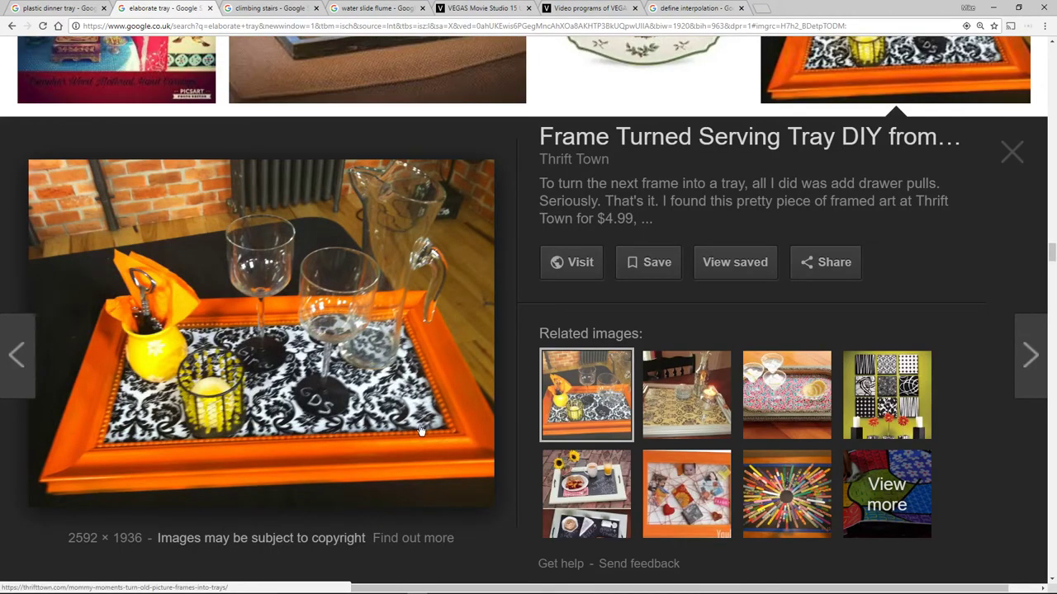
left_click(1015, 165)
scroll(628, 342, "down", 3)
scroll(627, 342, "down", 7)
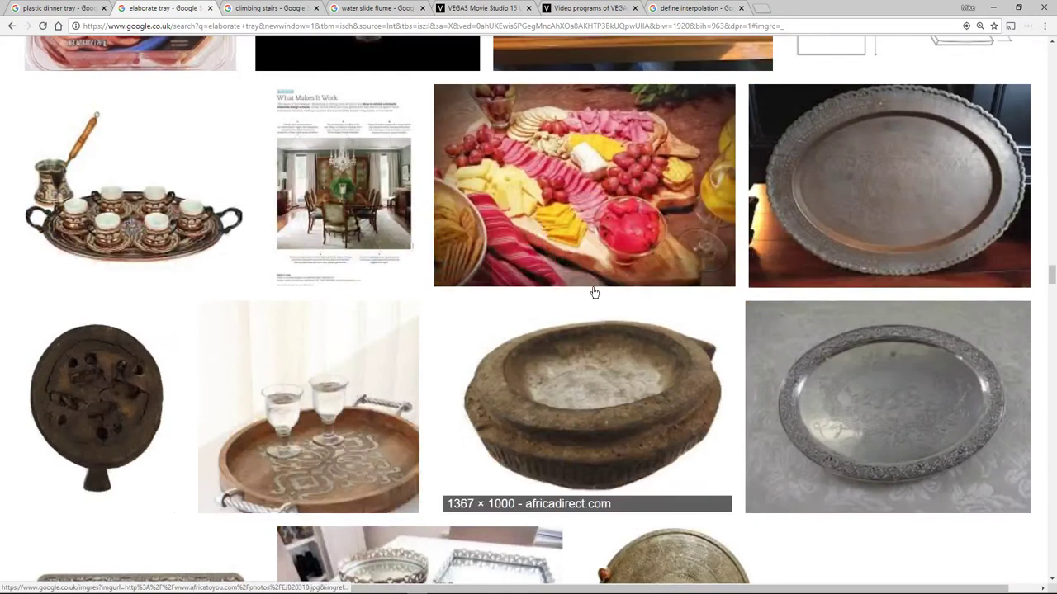
left_click(575, 207)
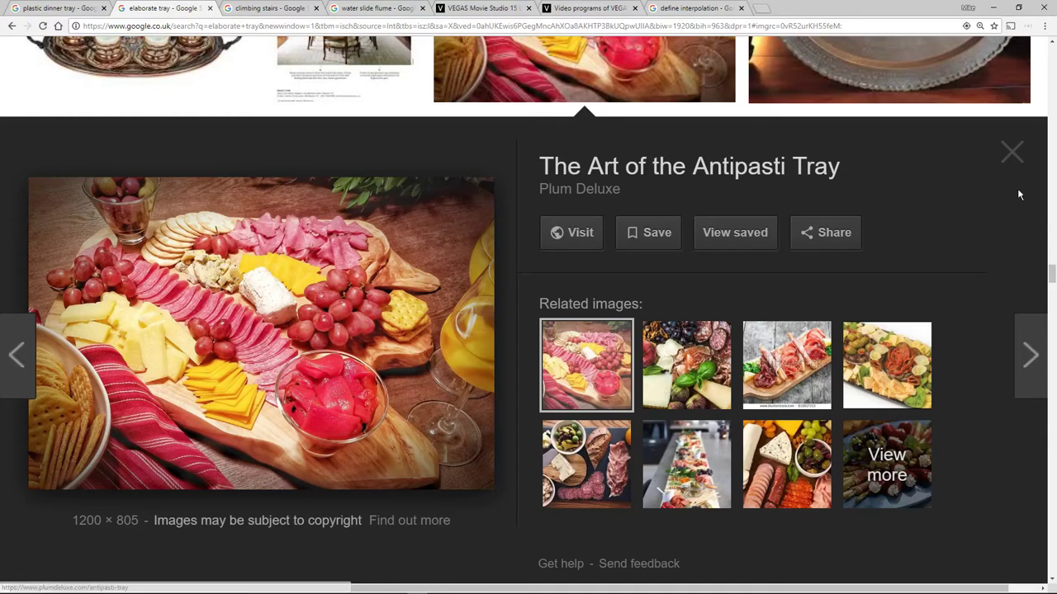
left_click(1009, 155)
scroll(536, 348, "down", 5)
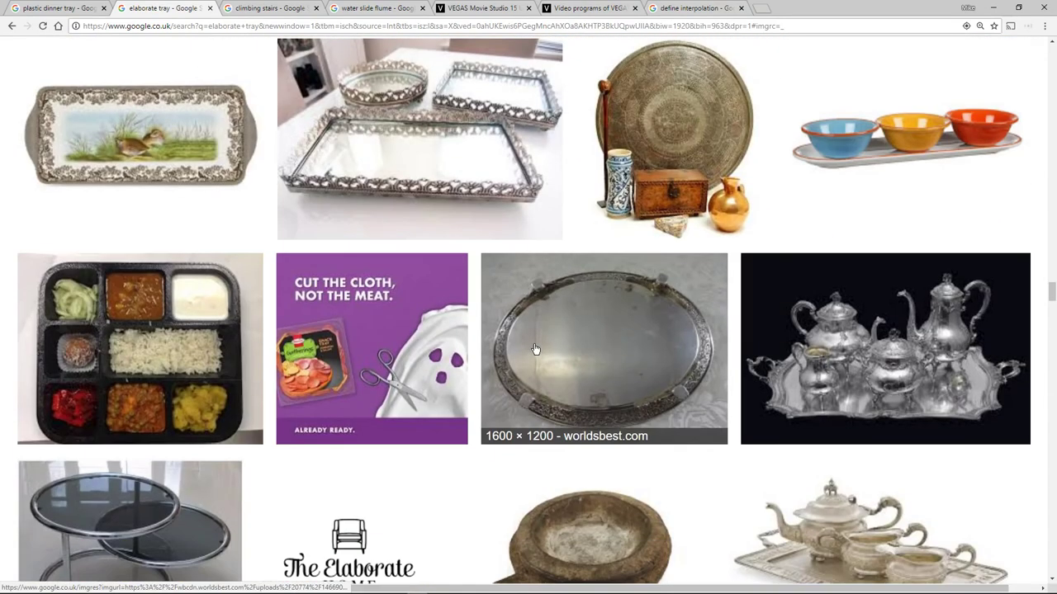
scroll(535, 349, "down", 7)
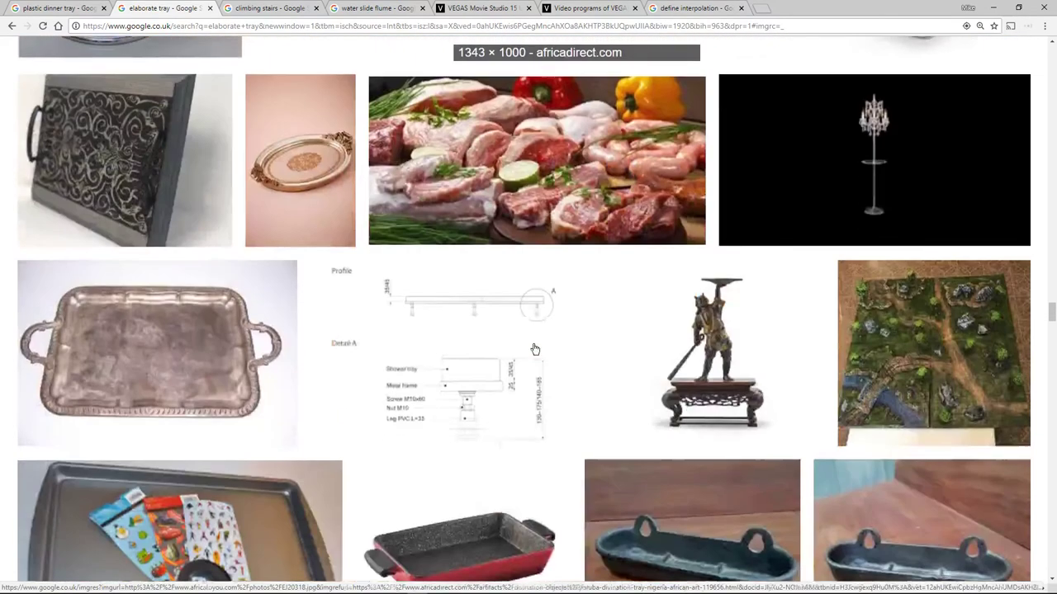
scroll(535, 349, "down", 7)
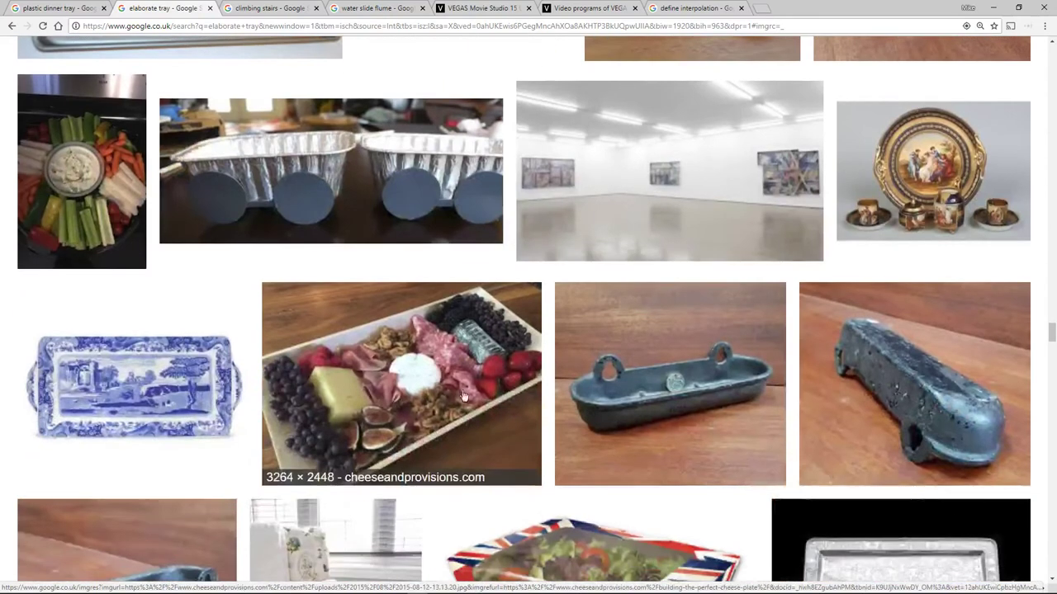
Preview the cheese plate and 8 compartment food tray, then minimize Chrome.
left_click(405, 388)
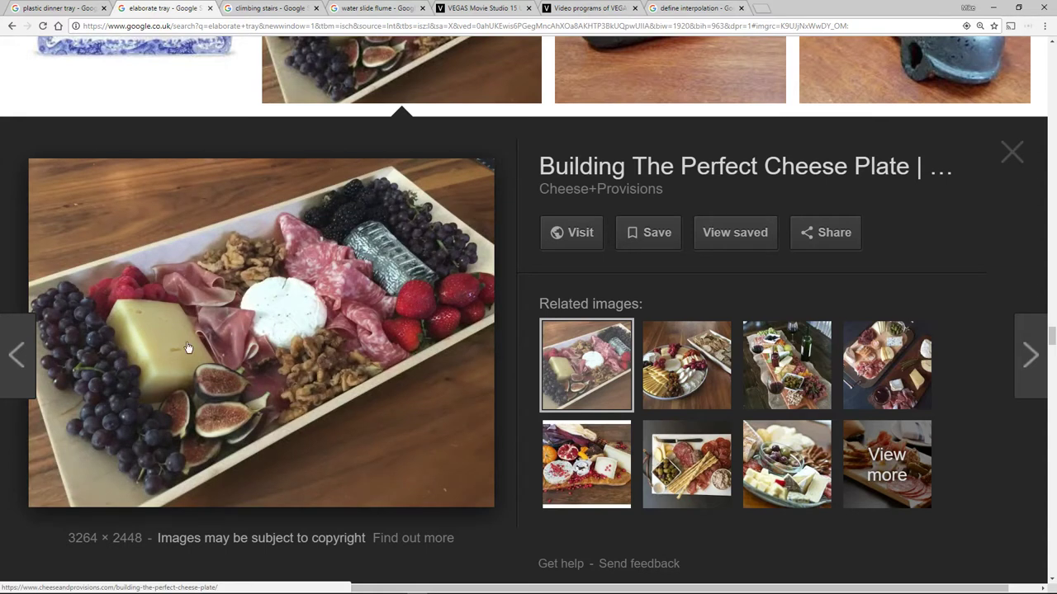
scroll(405, 319, "up", 10)
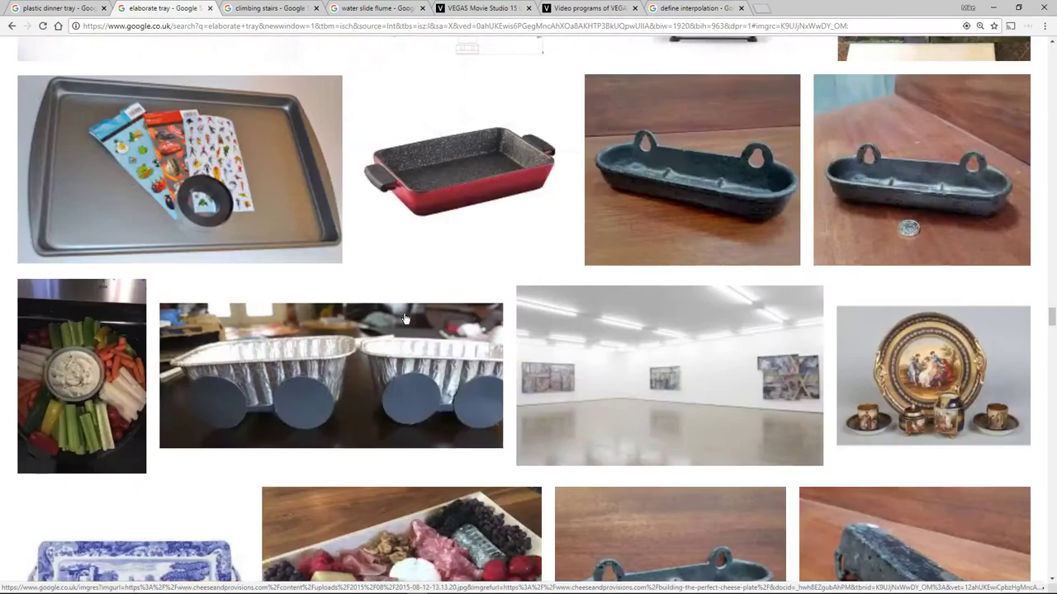
scroll(405, 318, "up", 6)
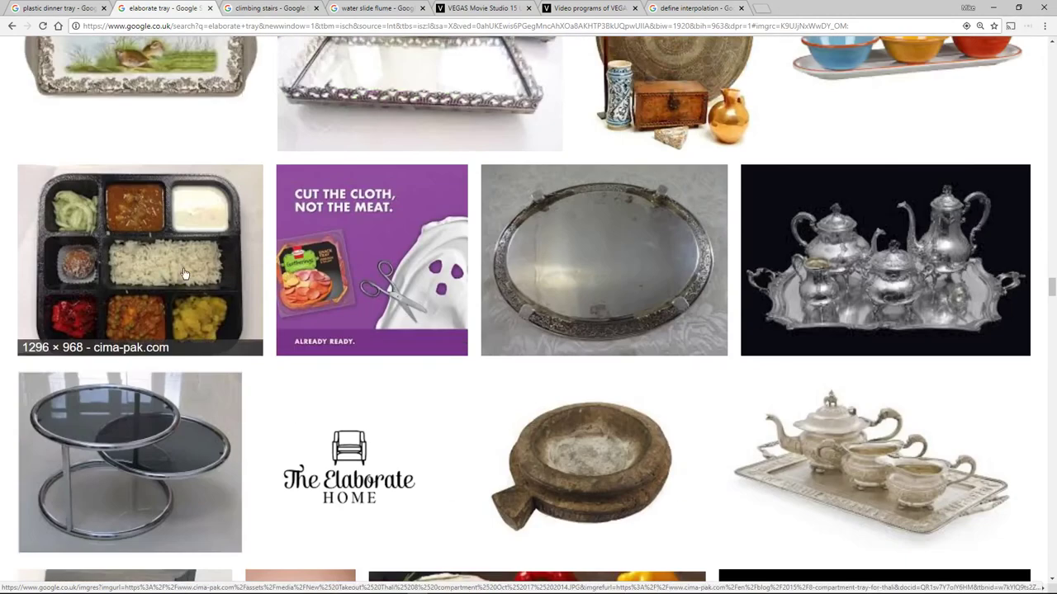
left_click(185, 275)
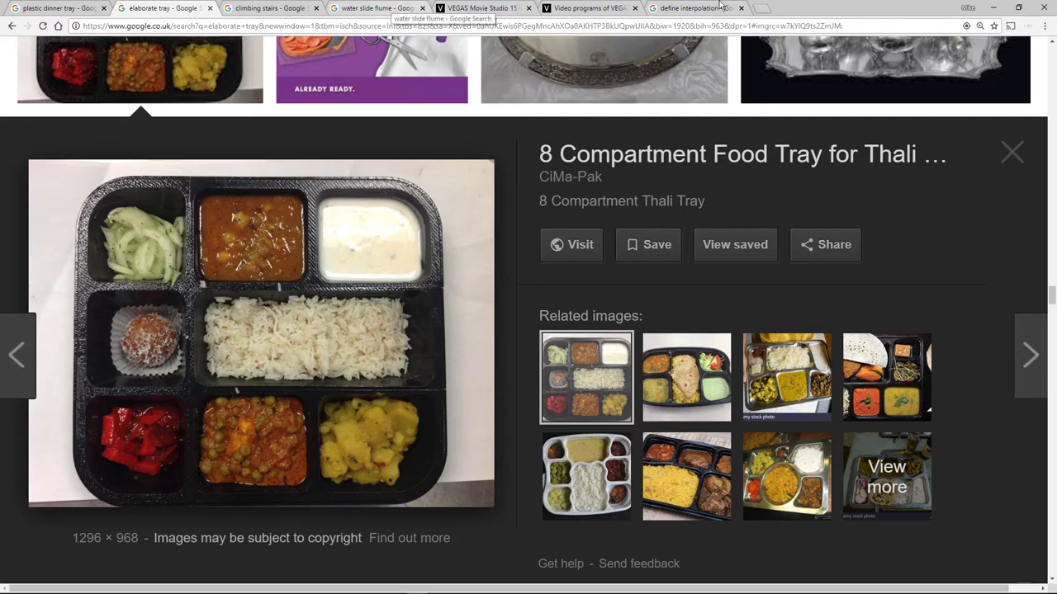
left_click(992, 6)
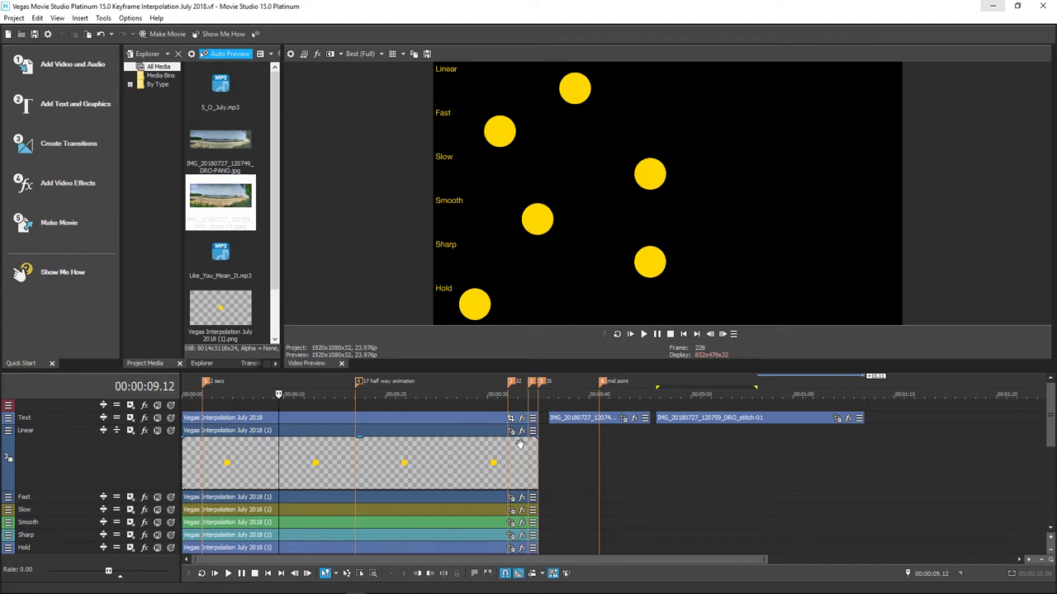
scroll(520, 442, "up", 2)
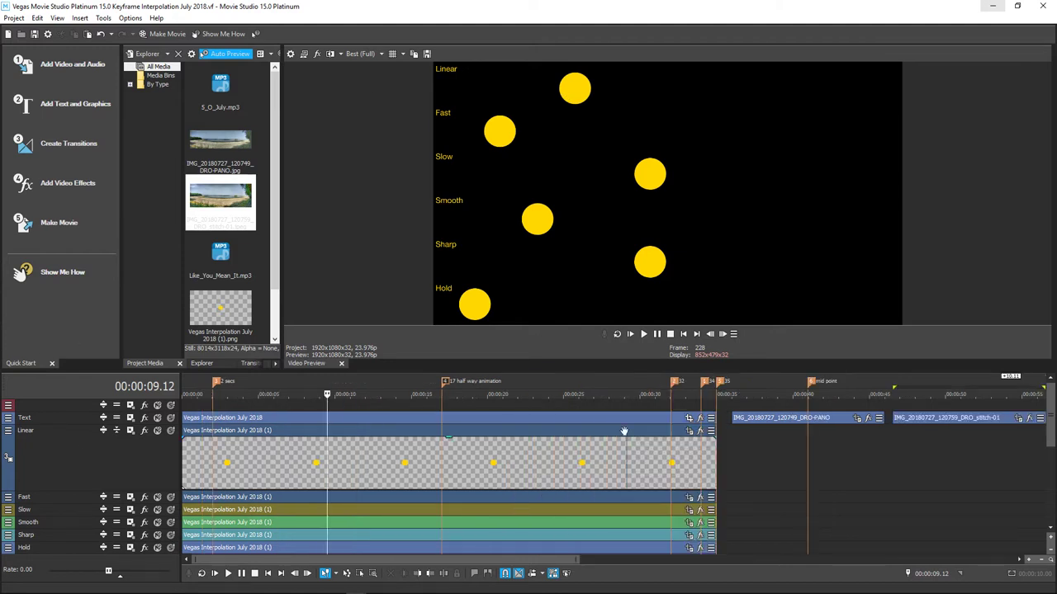
left_click(690, 433)
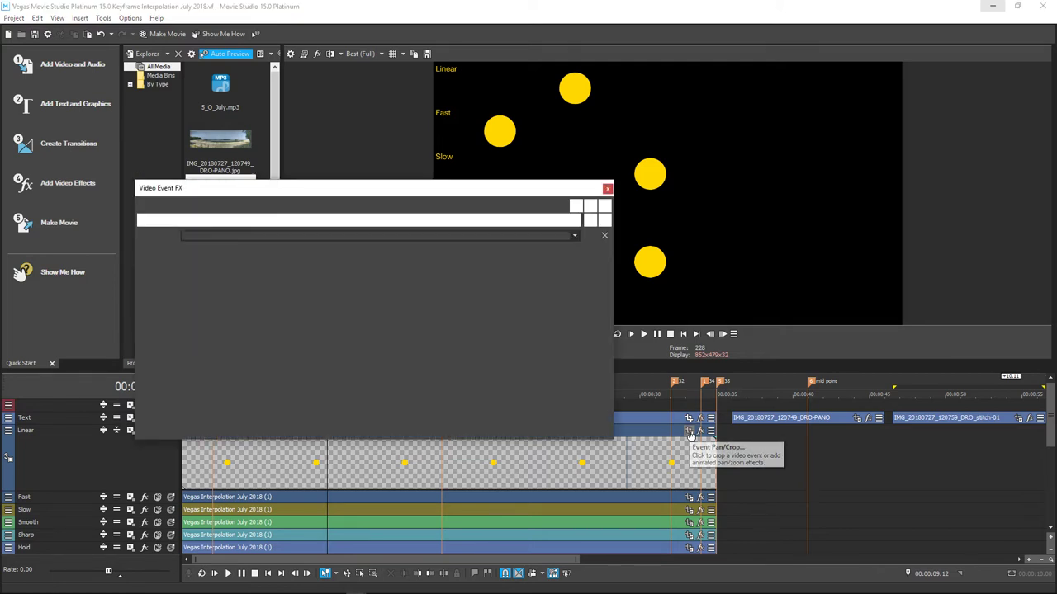
left_click_drag(333, 192, 289, 100)
left_click_drag(567, 350, 706, 454)
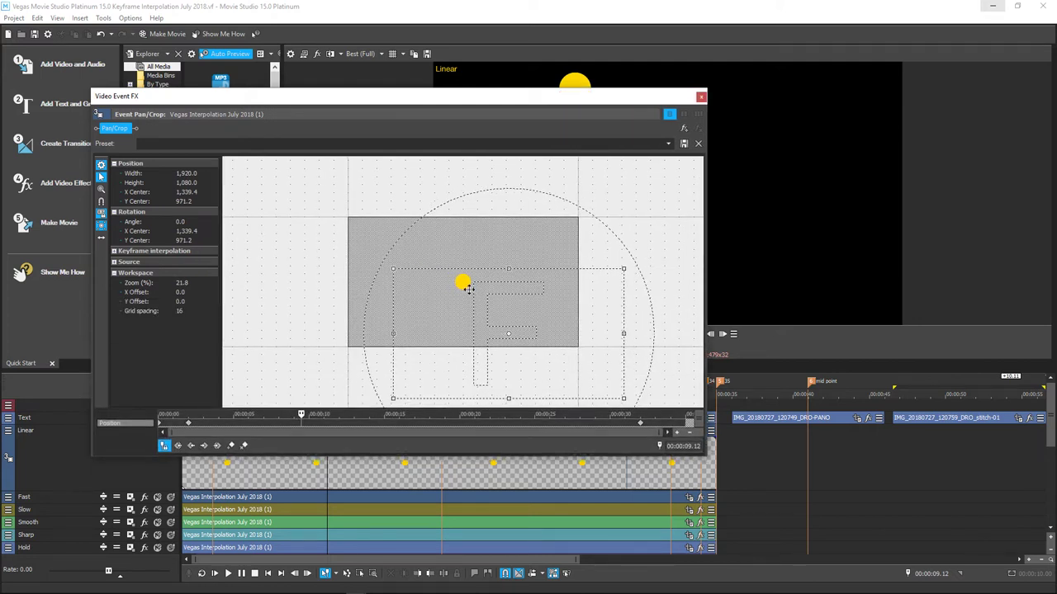
left_click_drag(411, 103, 555, 132)
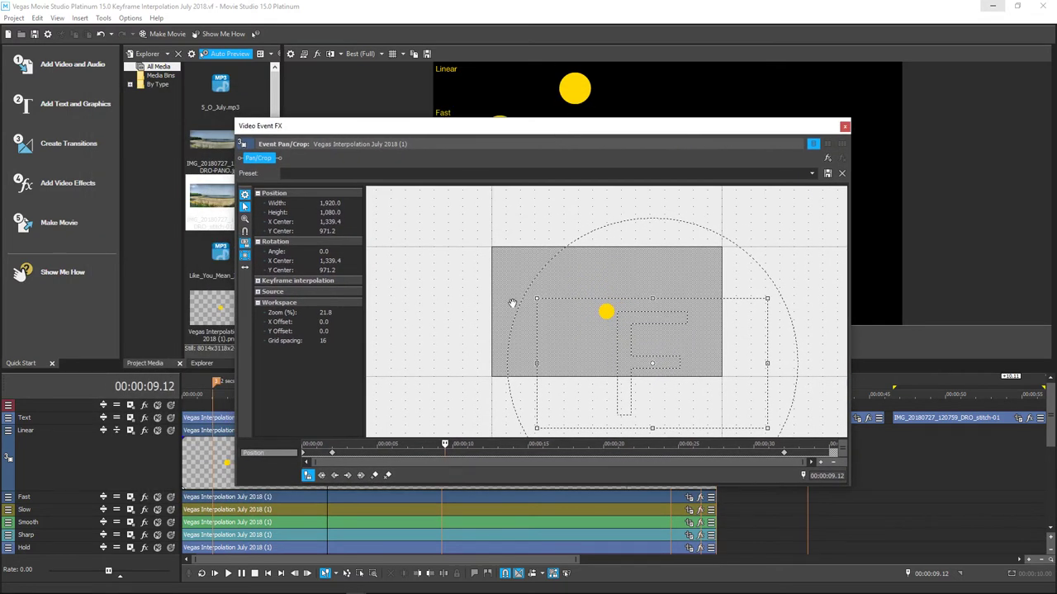
left_click(332, 454)
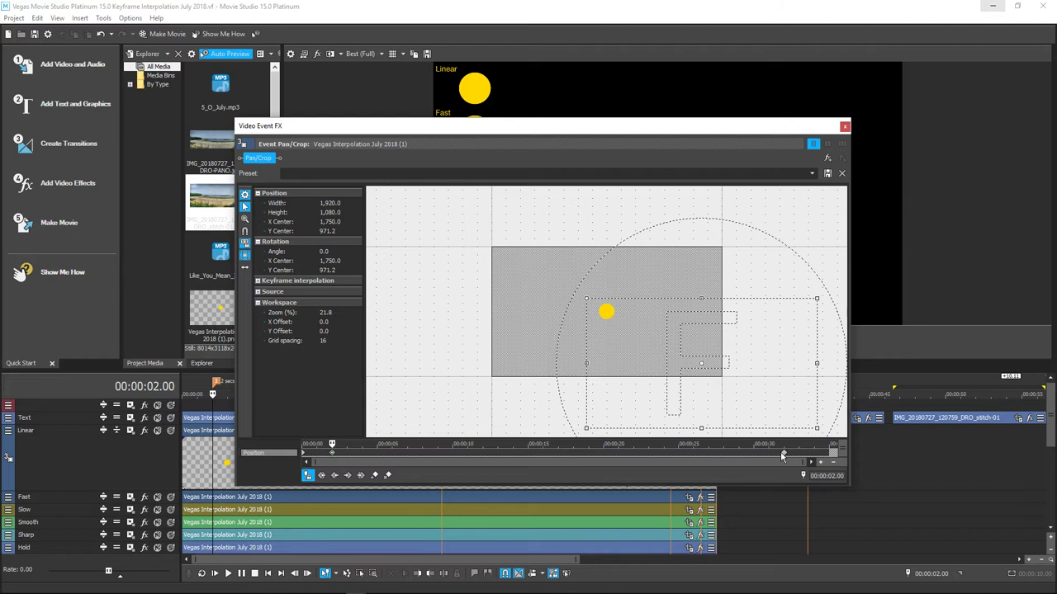
left_click(784, 454)
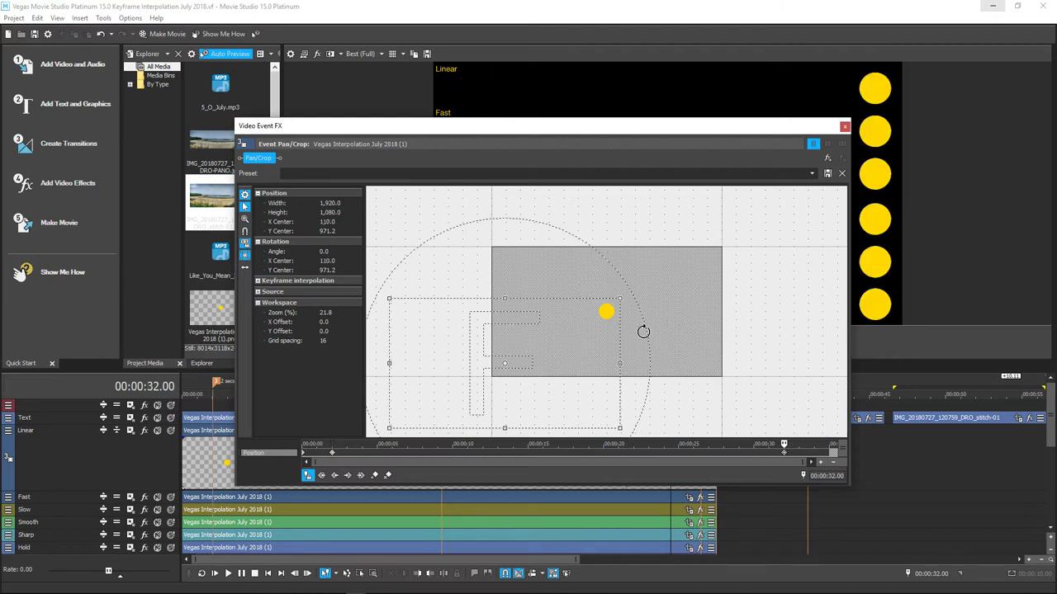
left_click(332, 455)
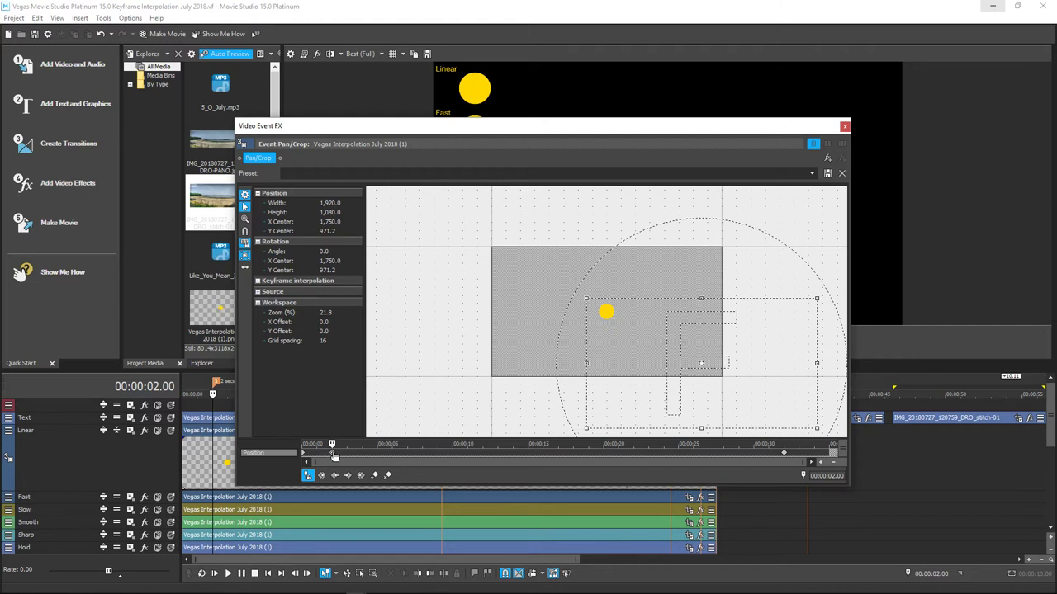
right_click(334, 455)
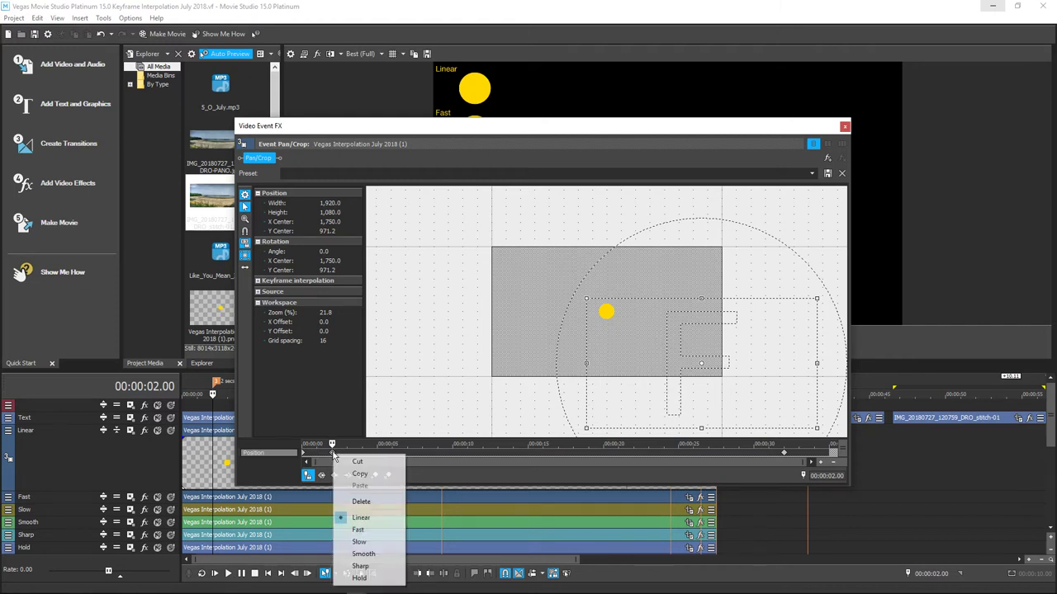
left_click(845, 127)
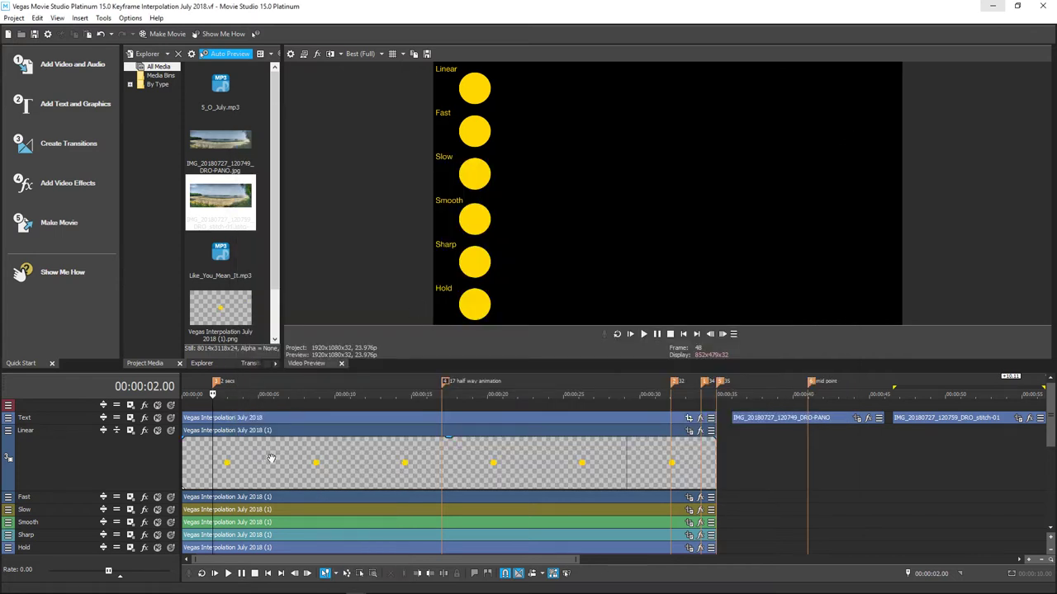
Shrink the Linear track to a thin strip and compare the dots at 00:00:06.18, 07.12 and 08.17.
left_click(778, 449)
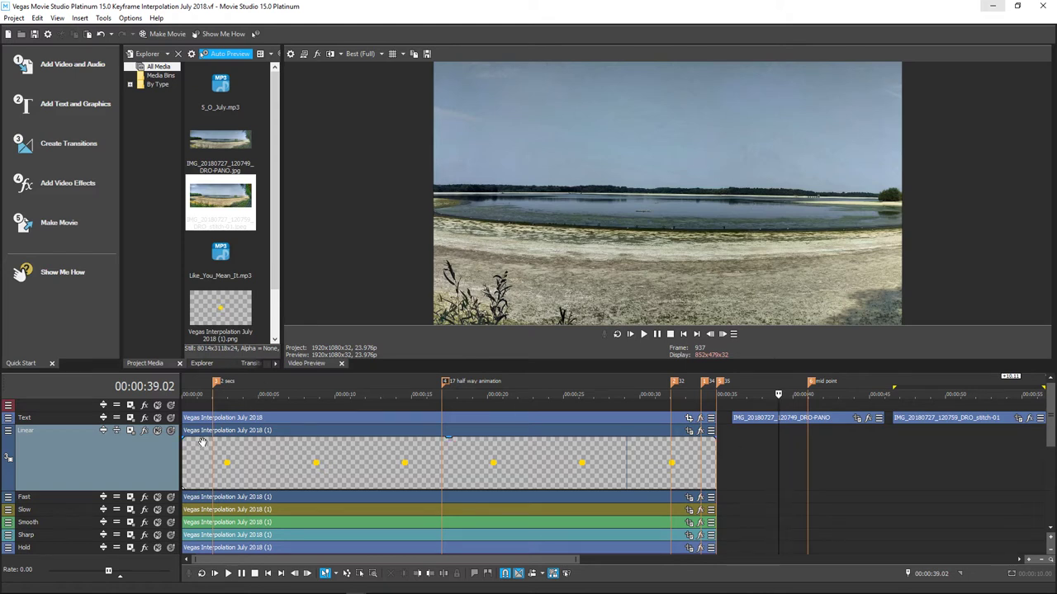
left_click_drag(92, 491, 92, 461)
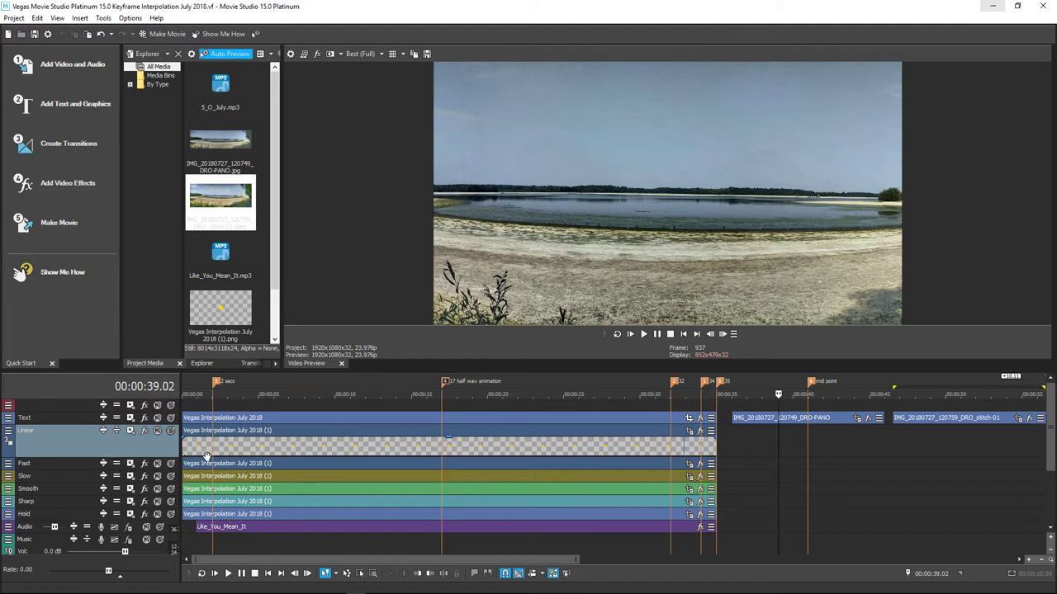
left_click(285, 463)
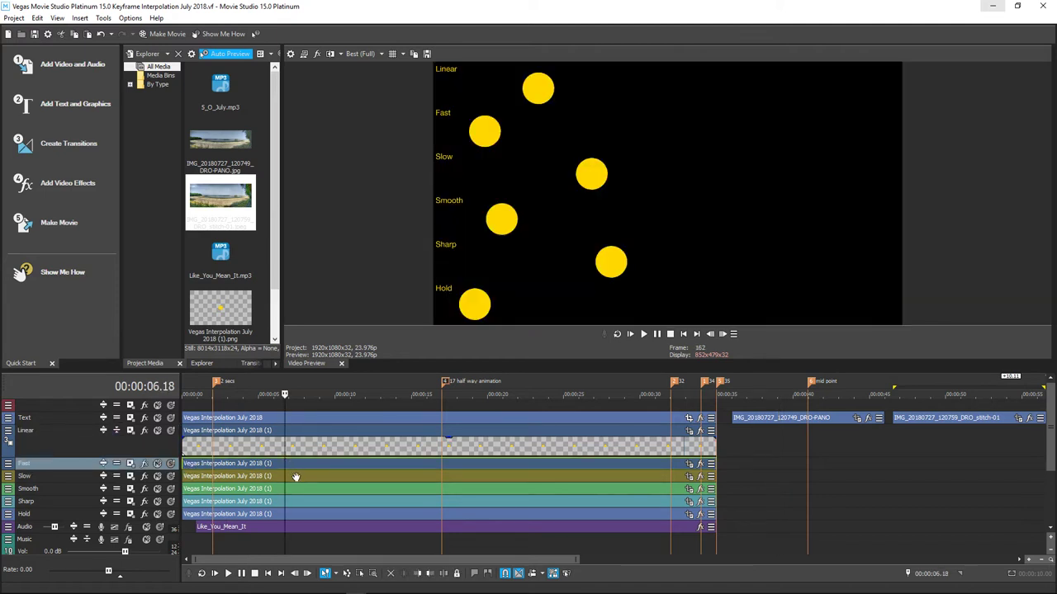
left_click(296, 476)
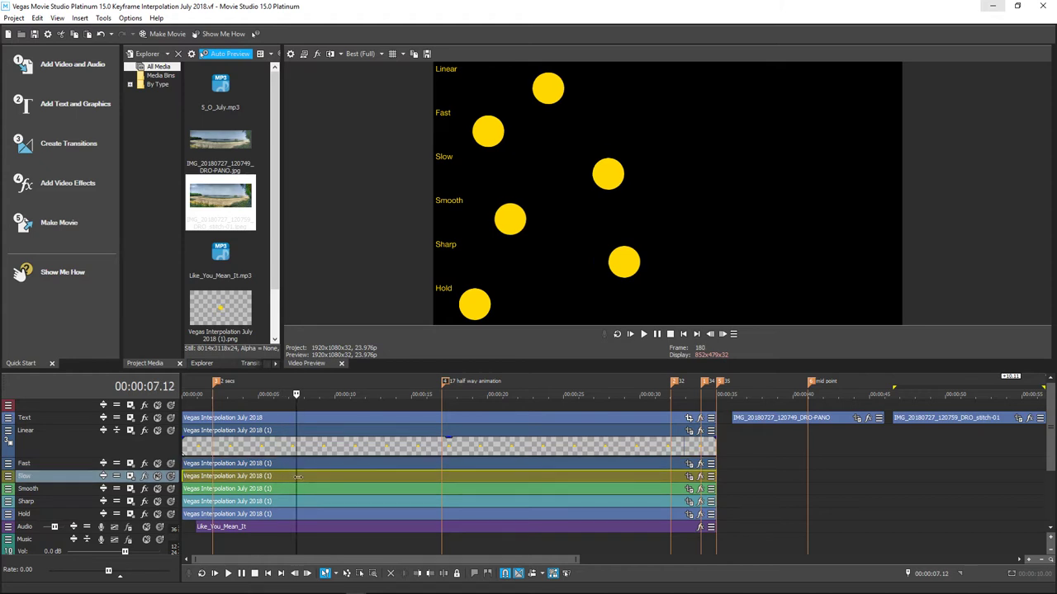
left_click(314, 489)
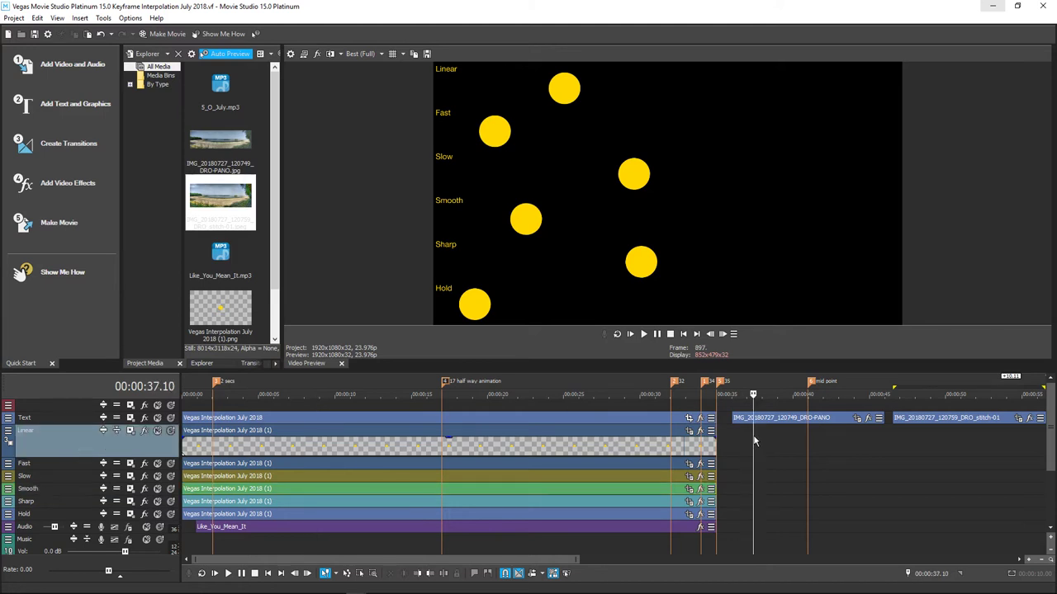
Cue the panorama at exactly 00:00:36.00 and make the Text track taller.
left_click(753, 442)
left_click(736, 435)
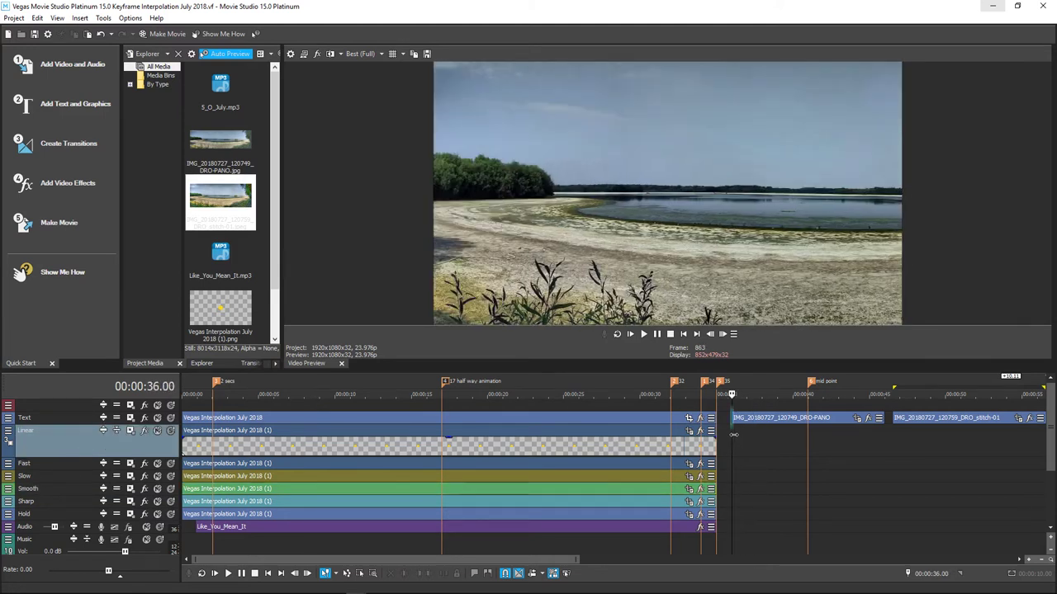
left_click(732, 435)
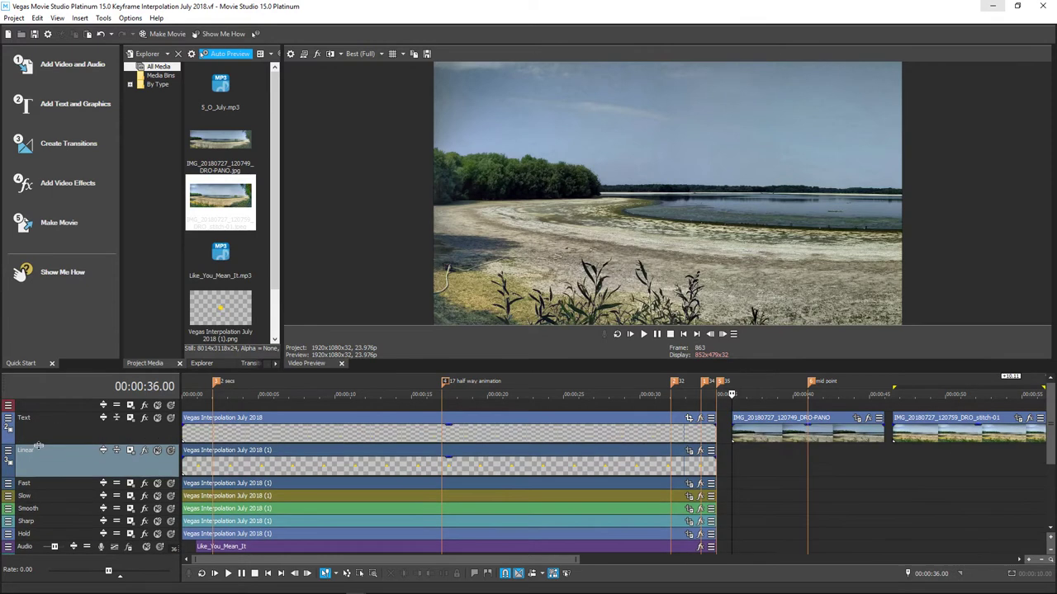
left_click_drag(39, 449, 38, 466)
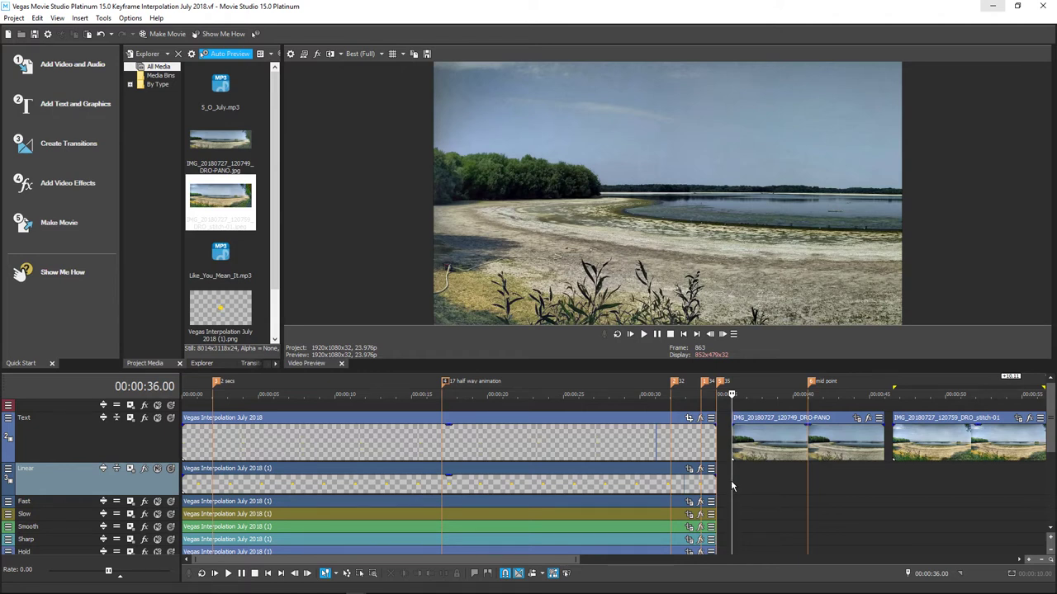
left_click(866, 418)
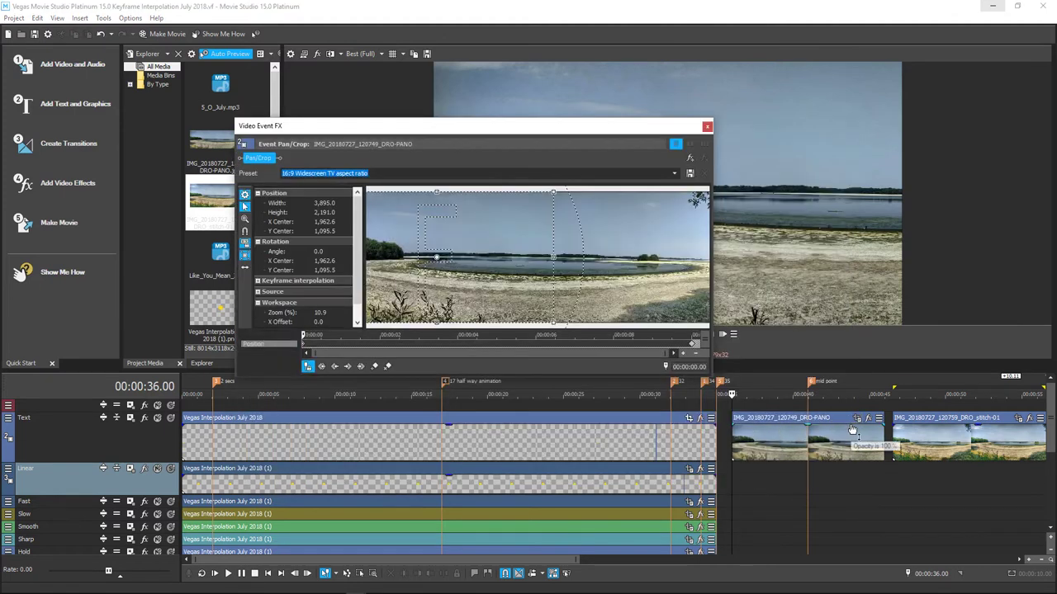
scroll(516, 245, "down", 4)
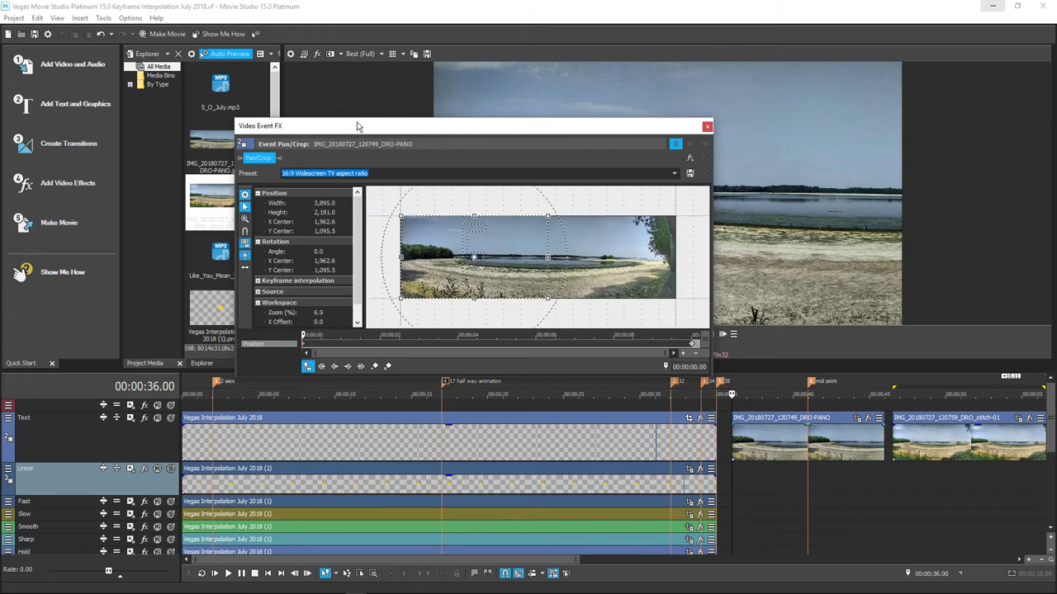
mouse_move(355, 129)
left_mouse_down()
mouse_move(252, 93)
mouse_move(342, 106)
mouse_move(349, 118)
left_mouse_up()
left_click_drag(715, 364, 1054, 549)
scroll(770, 406, "up", 3)
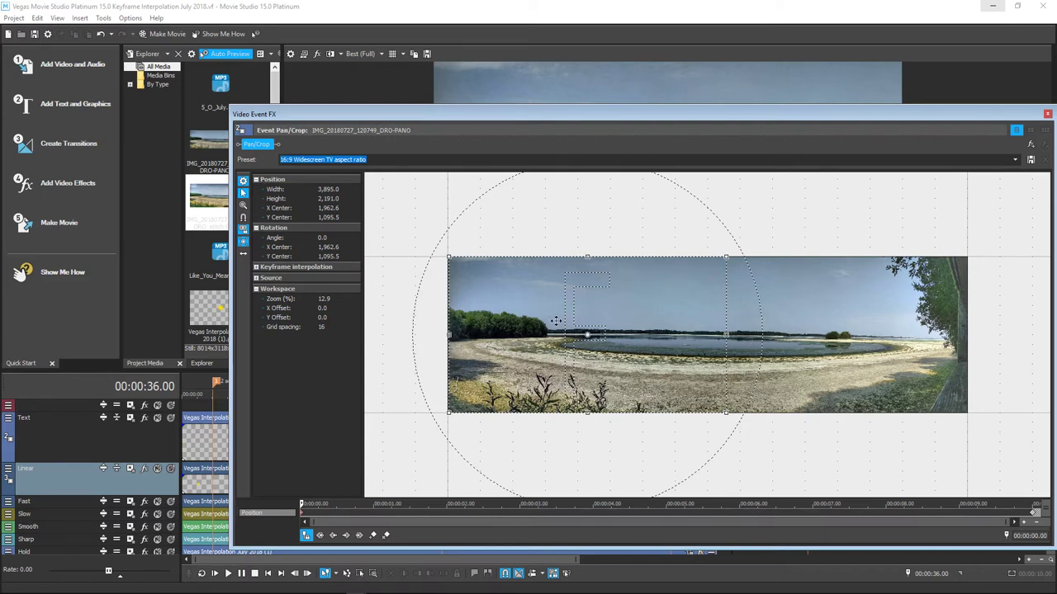
left_click_drag(504, 121, 347, 105)
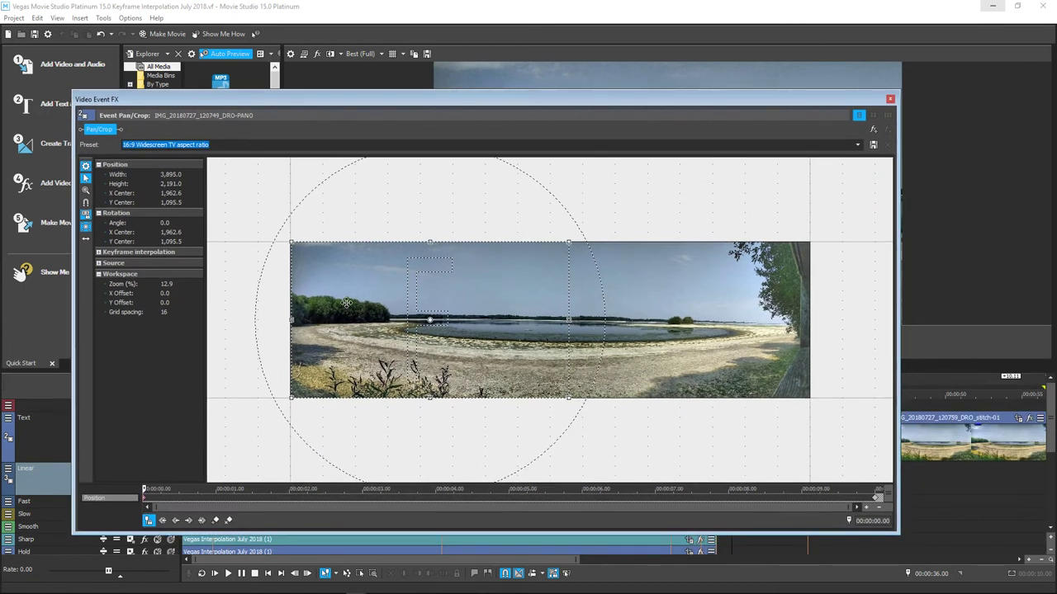
left_click_drag(507, 92, 507, 248)
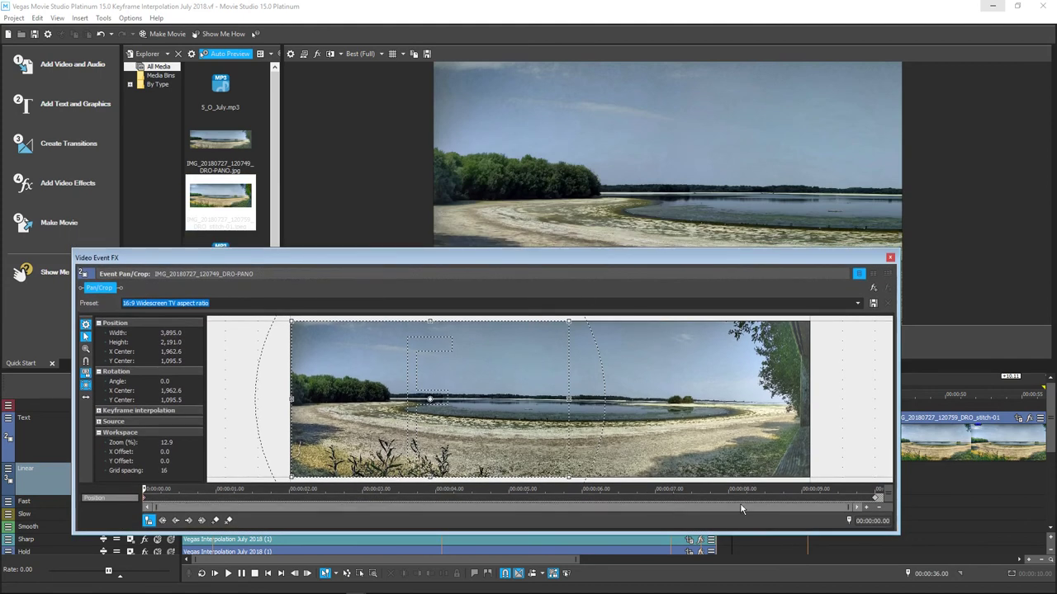
left_click(877, 500)
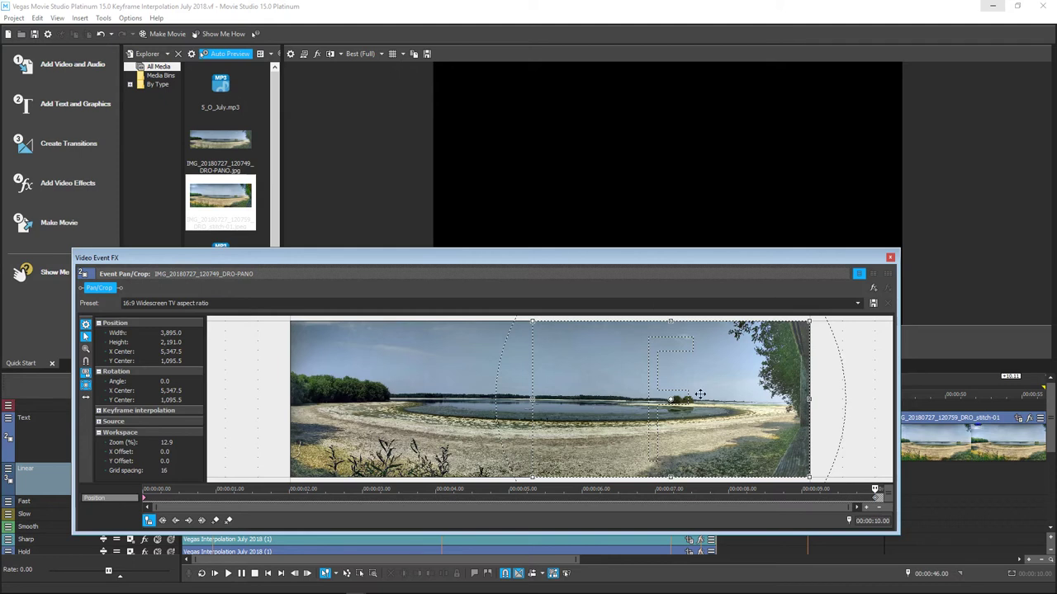
left_click(863, 500)
left_click_drag(607, 258, 608, 272)
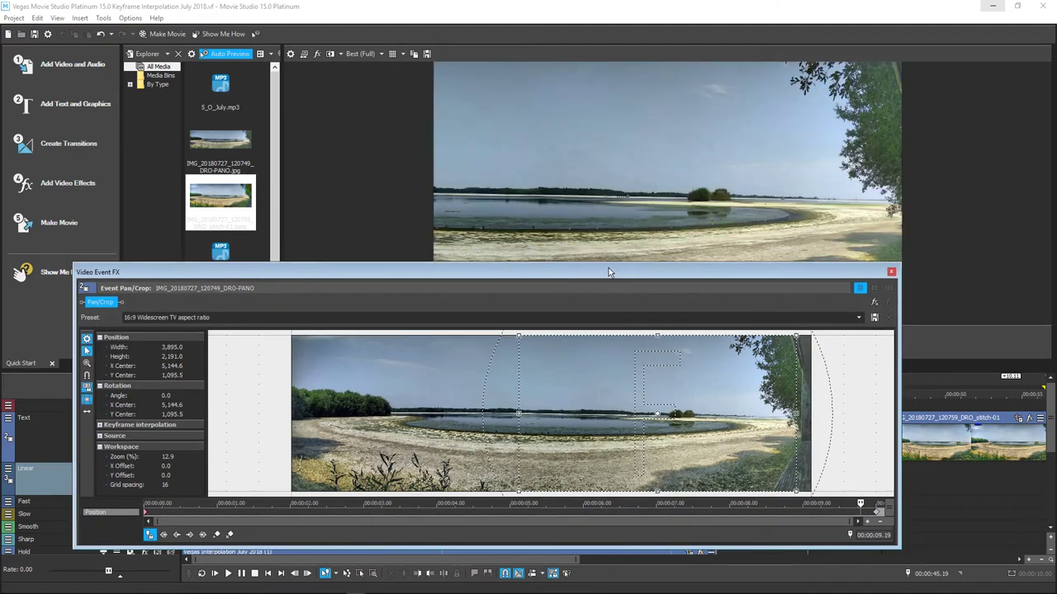
right_click(147, 516)
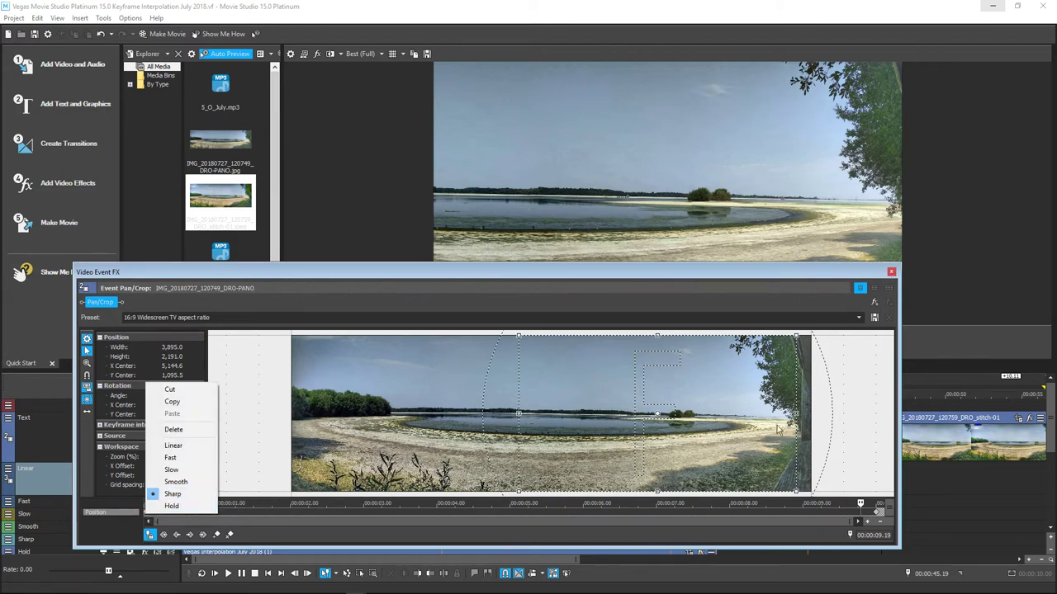
Close Pan/Crop, play the panorama's pan from 00:00:36.00, then zoom the timeline in and scrub into the clip.
left_click(892, 272)
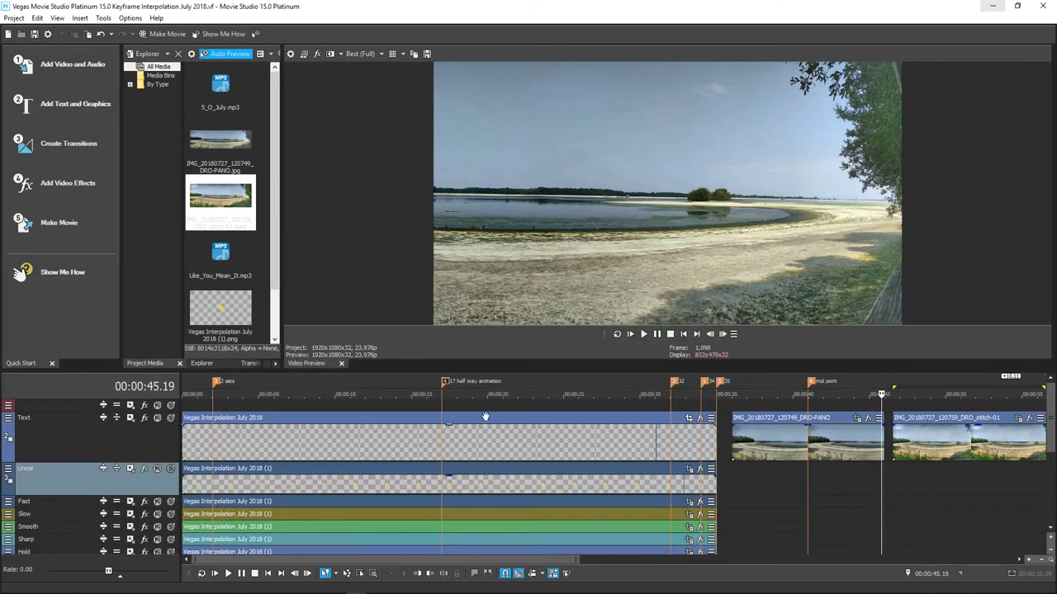
left_click(731, 483)
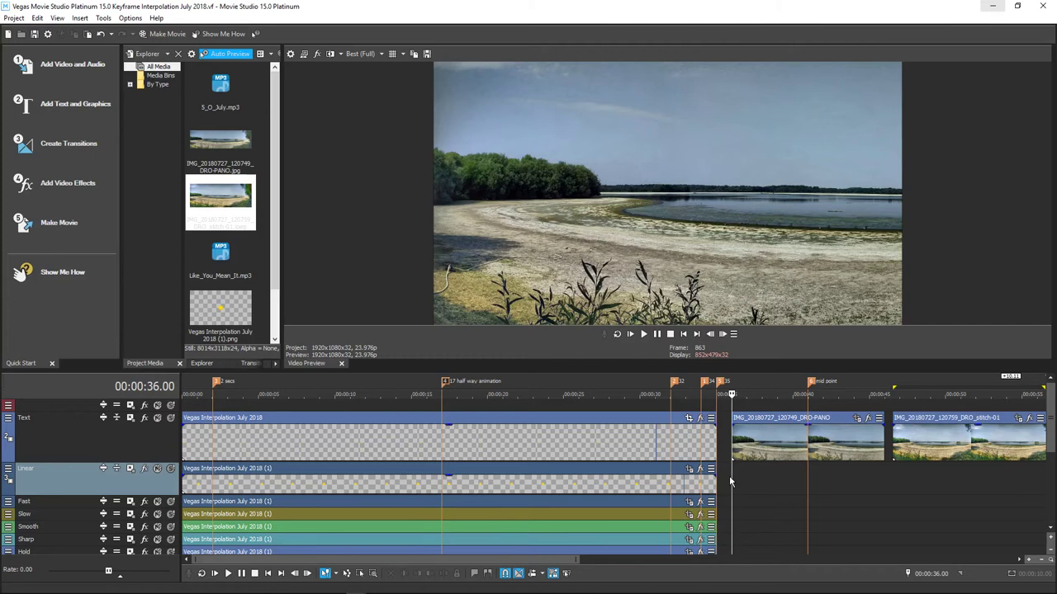
key("space")
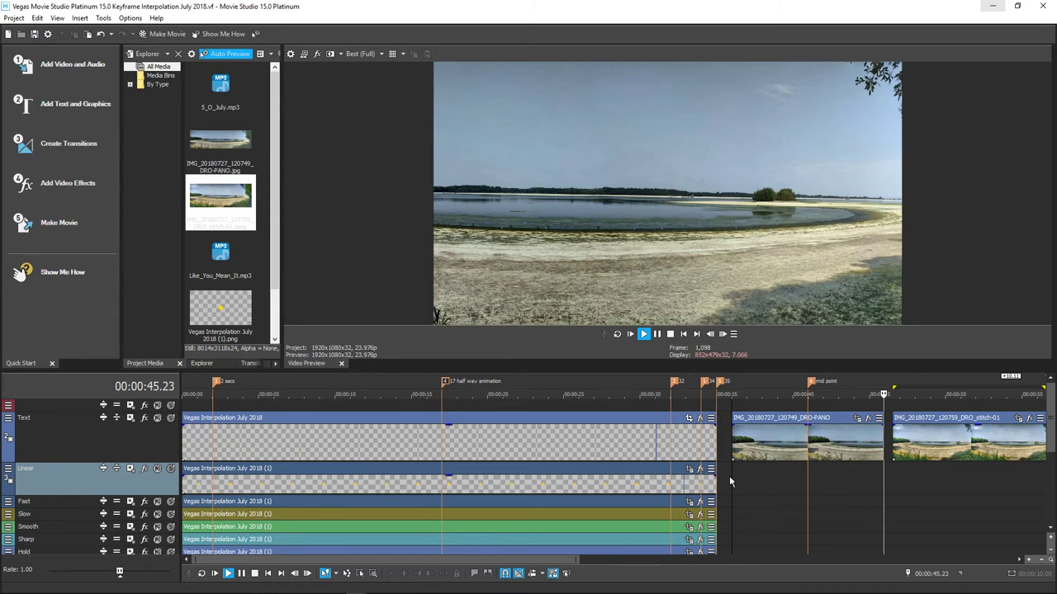
key("Return")
left_click(807, 485)
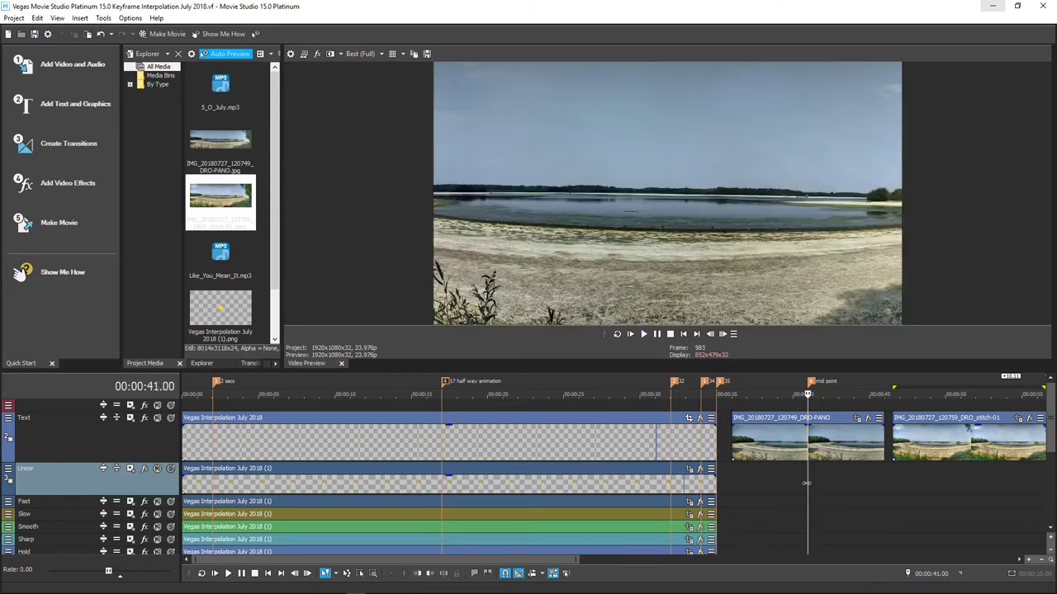
scroll(806, 483, "up", 3)
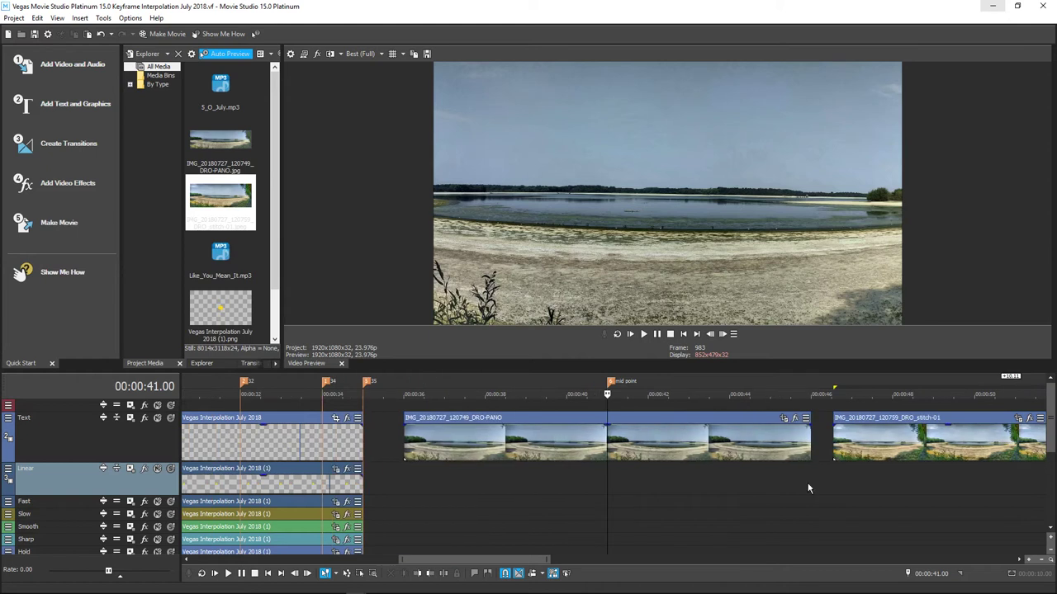
left_click(403, 484)
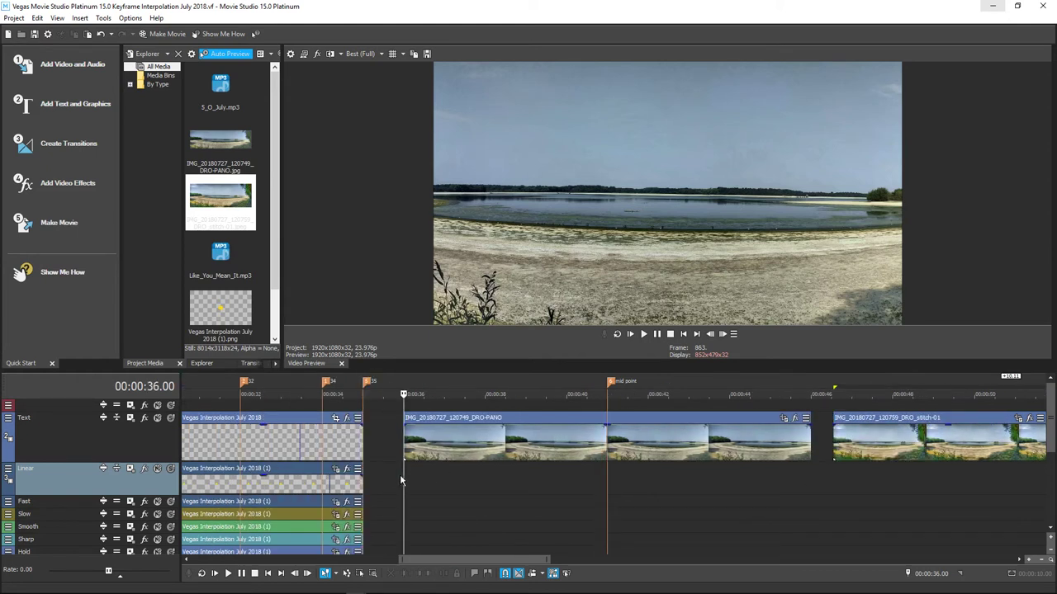
left_click_drag(401, 484, 789, 518)
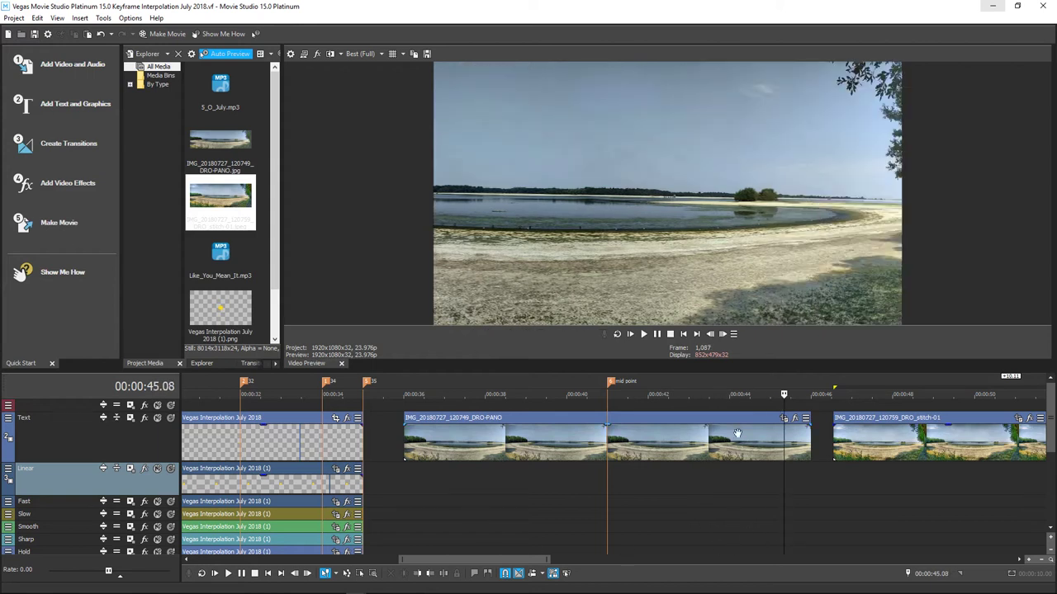
In Event Pan/Crop, set the panorama's end keyframe to Linear, then return to 00:00:36.00.
left_click(794, 419)
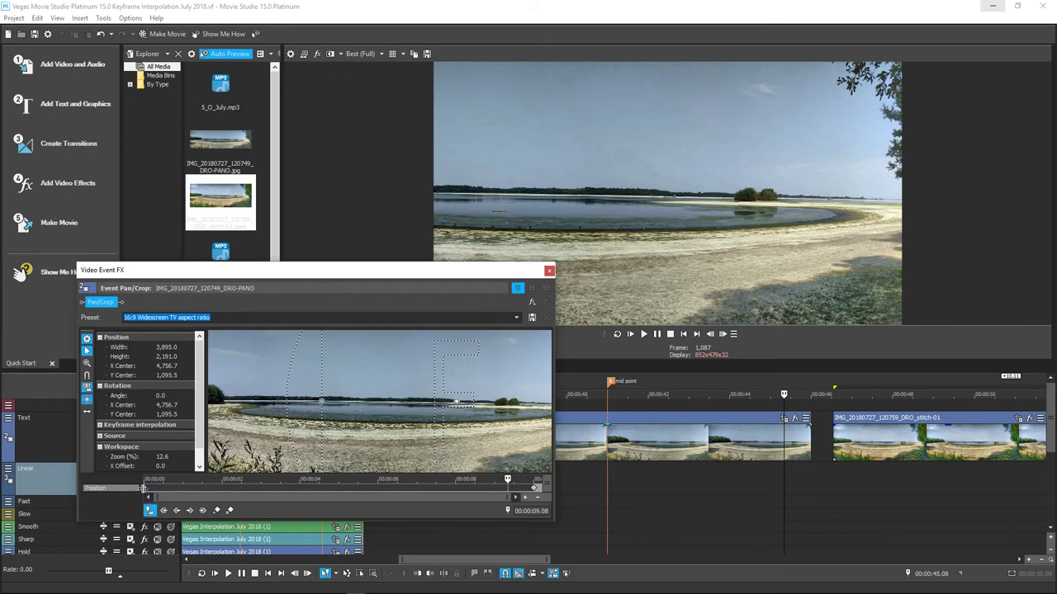
right_click(146, 491)
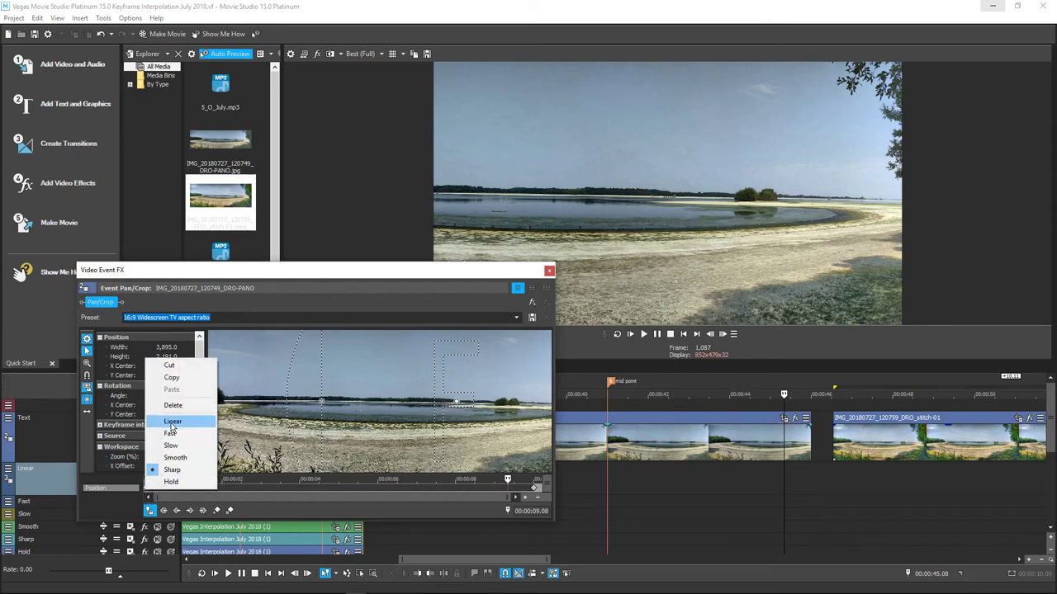
left_click(171, 422)
left_click(549, 271)
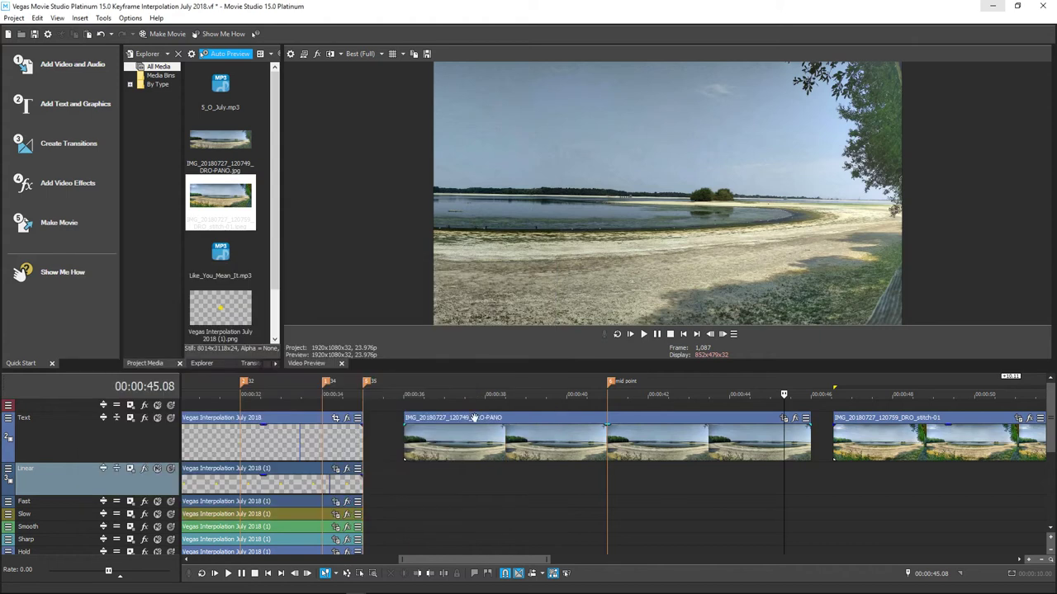
left_click(403, 482)
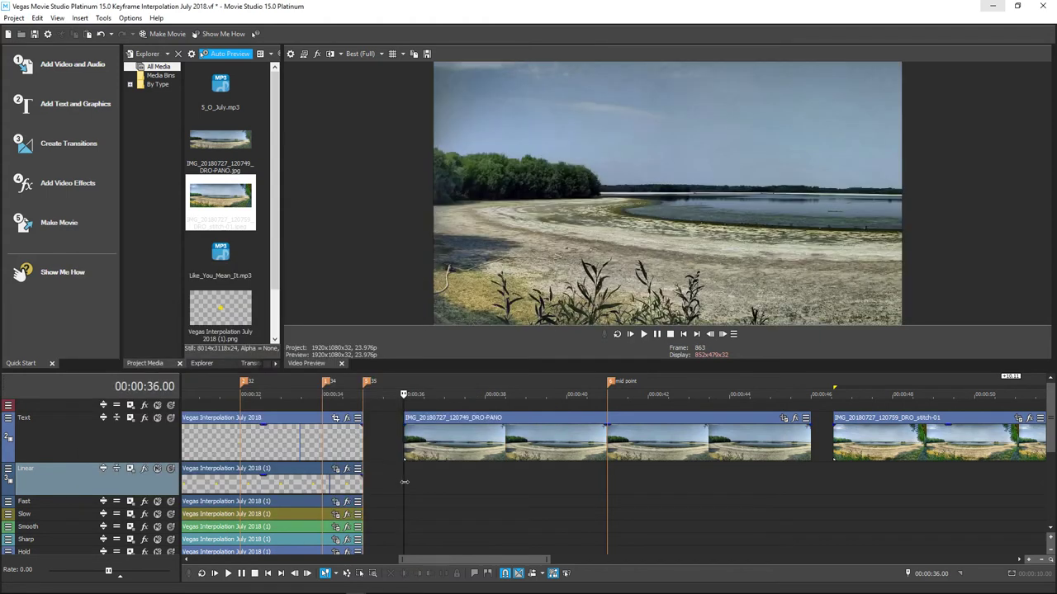
Play the panorama pan from 00:00:36.00 and stop at 00:00:45.17.
key("space")
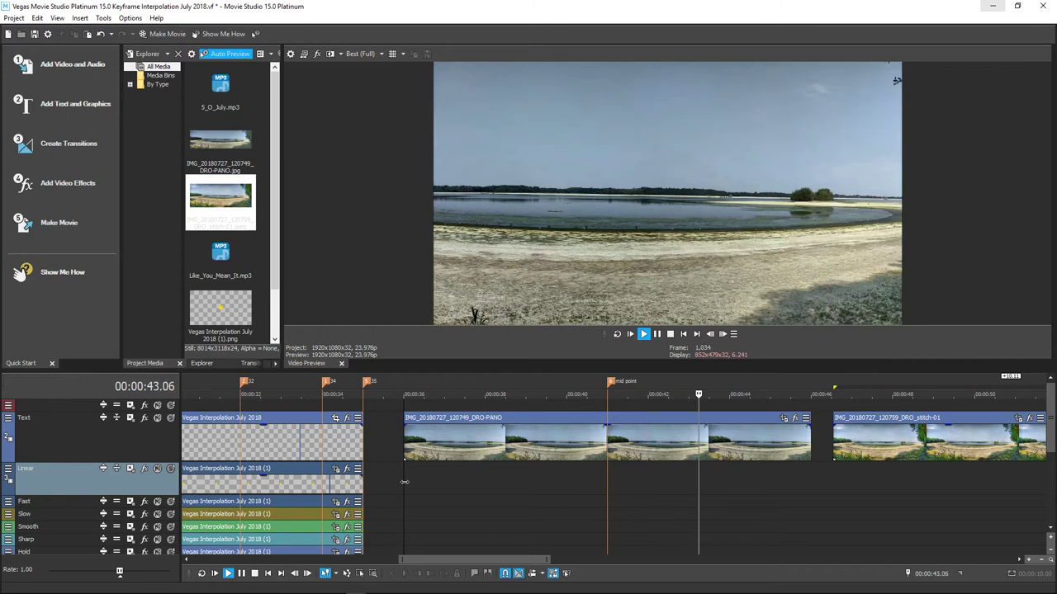
key("Return")
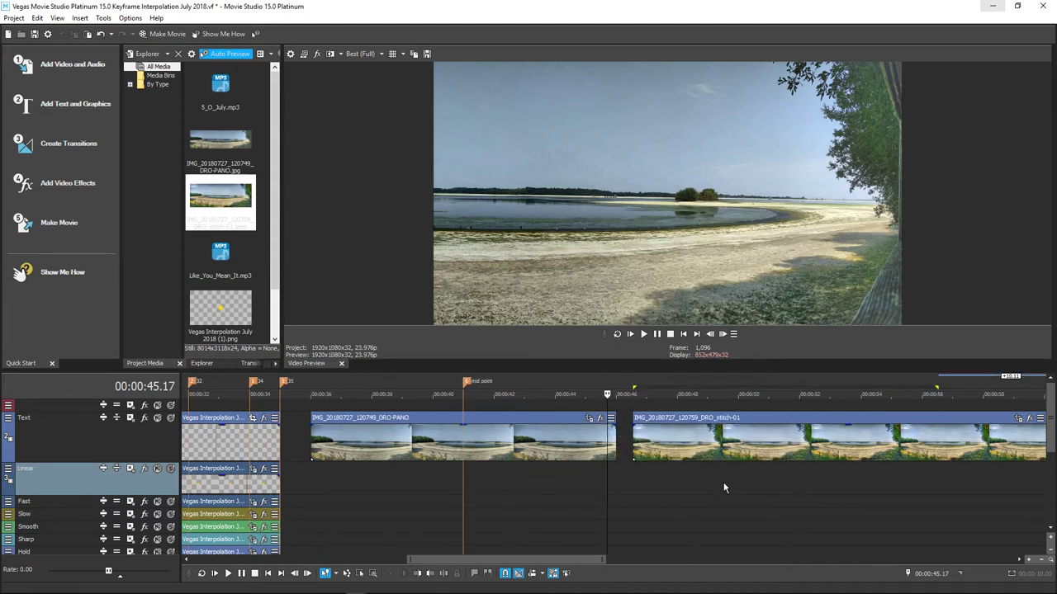
Open the second panorama clip's Pan/Crop settings and enlarge the Video Event FX window to nearly full screen.
scroll(723, 481, "down", 3)
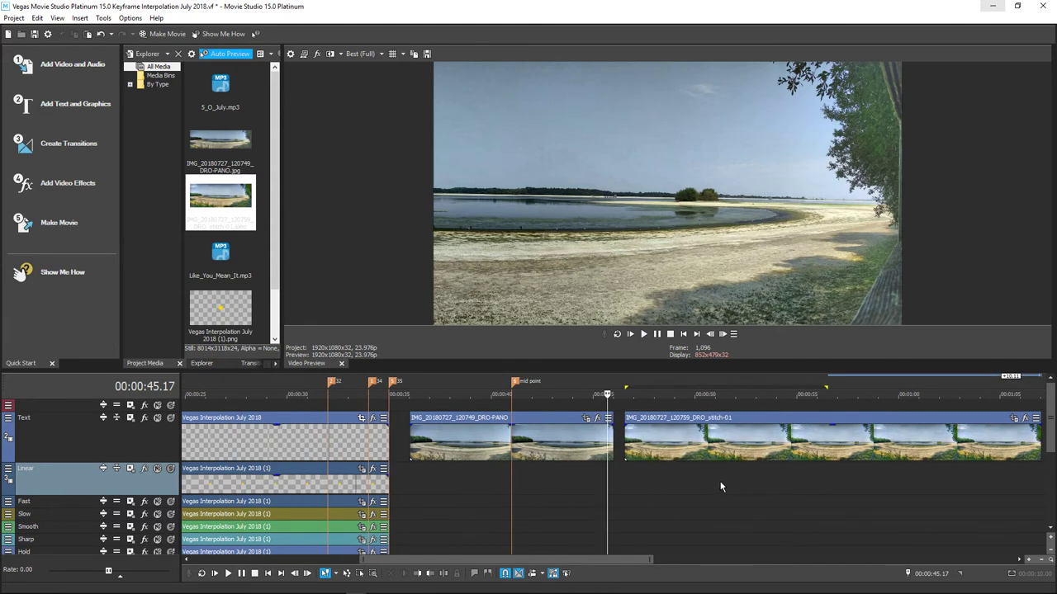
left_click(627, 480)
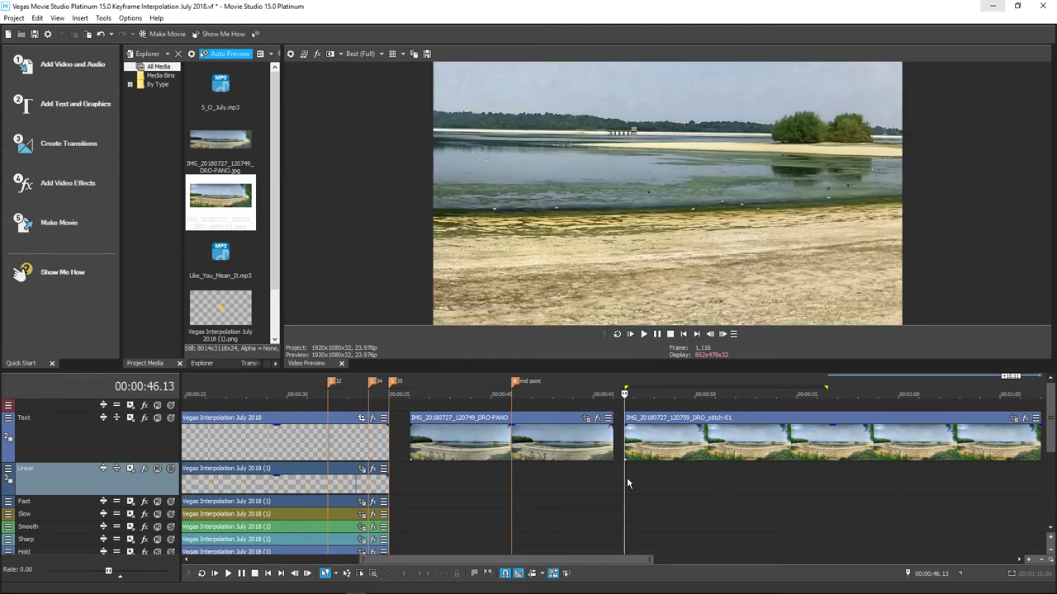
left_click(1013, 418)
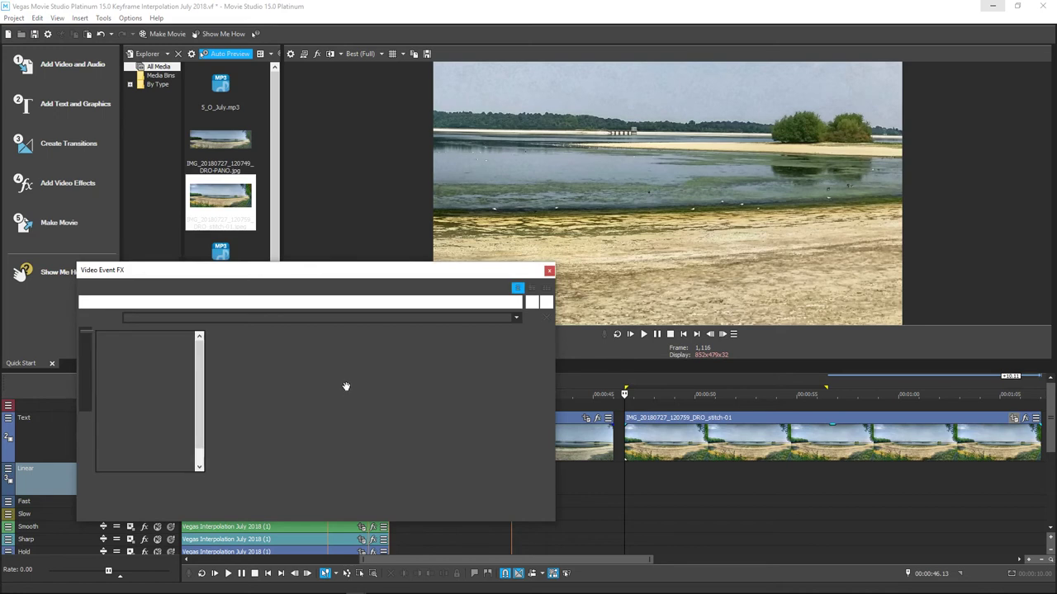
scroll(342, 387, "down", 1)
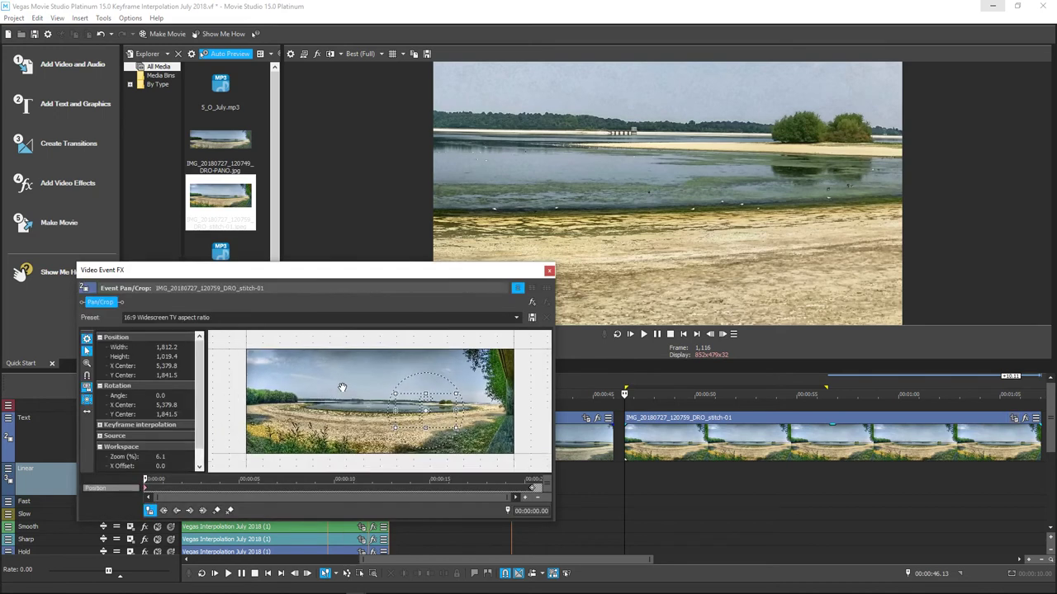
left_click_drag(314, 273, 279, 108)
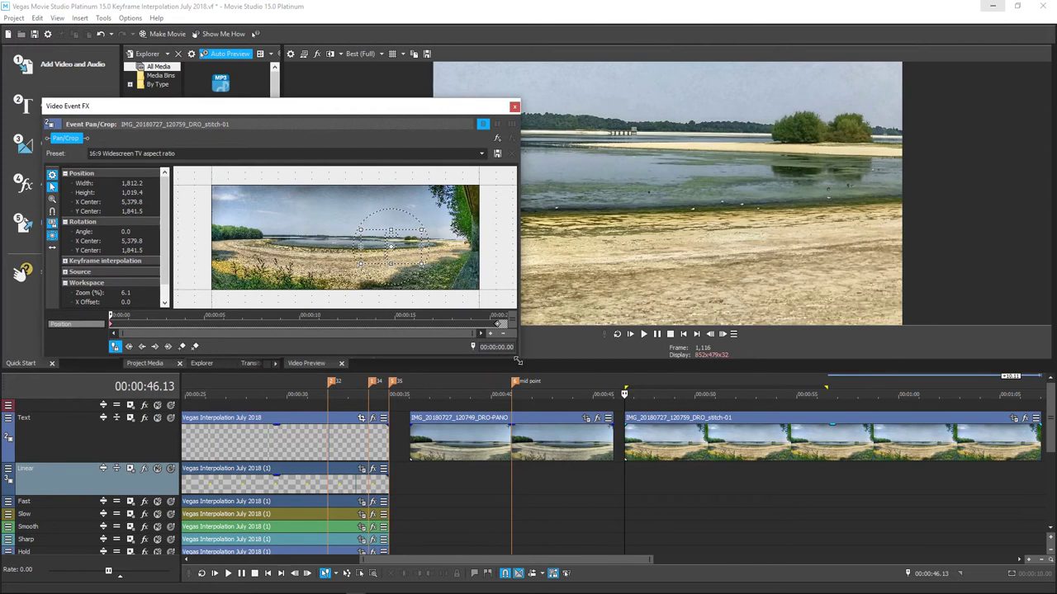
left_click_drag(518, 361, 1000, 552)
scroll(668, 427, "up", 5)
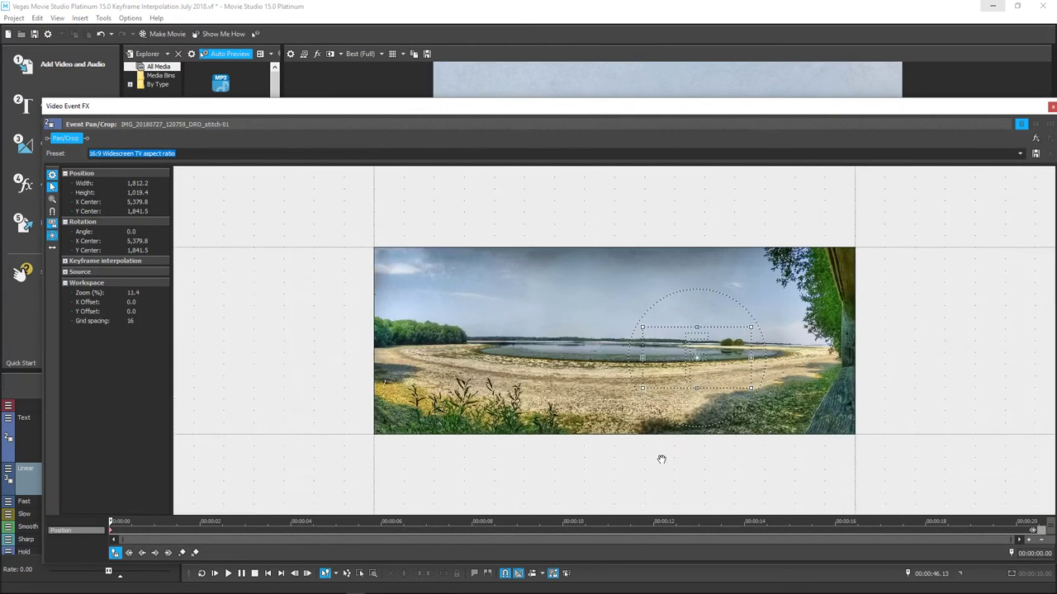
scroll(661, 461, "up", 3)
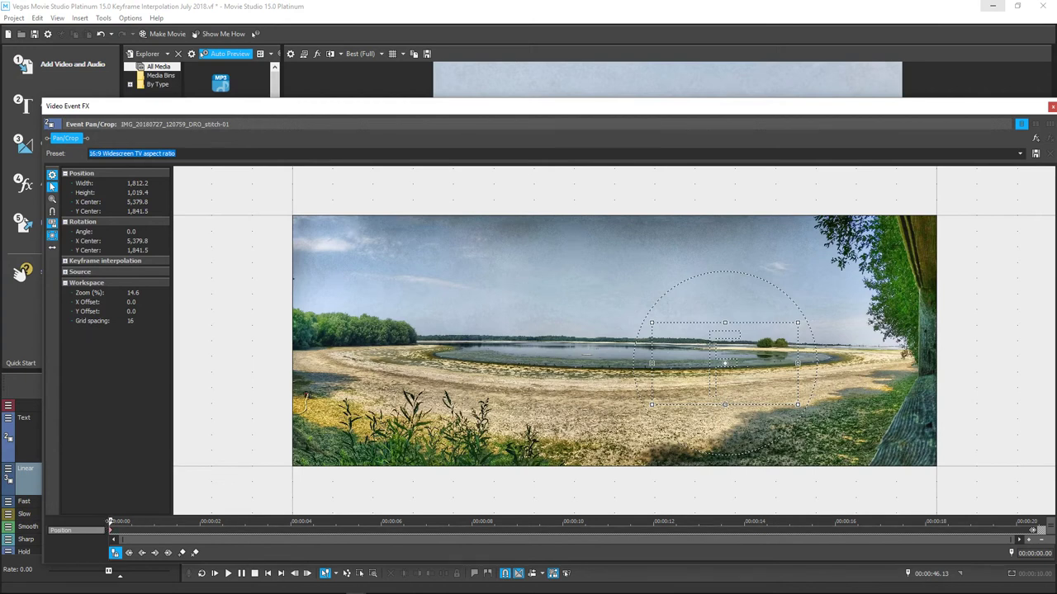
Scrub the Pan/Crop keyframe timeline through the zoom-out to the end keyframe near 16 seconds.
left_click_drag(145, 521, 469, 551)
left_click_drag(794, 530, 835, 534)
left_click(1002, 543)
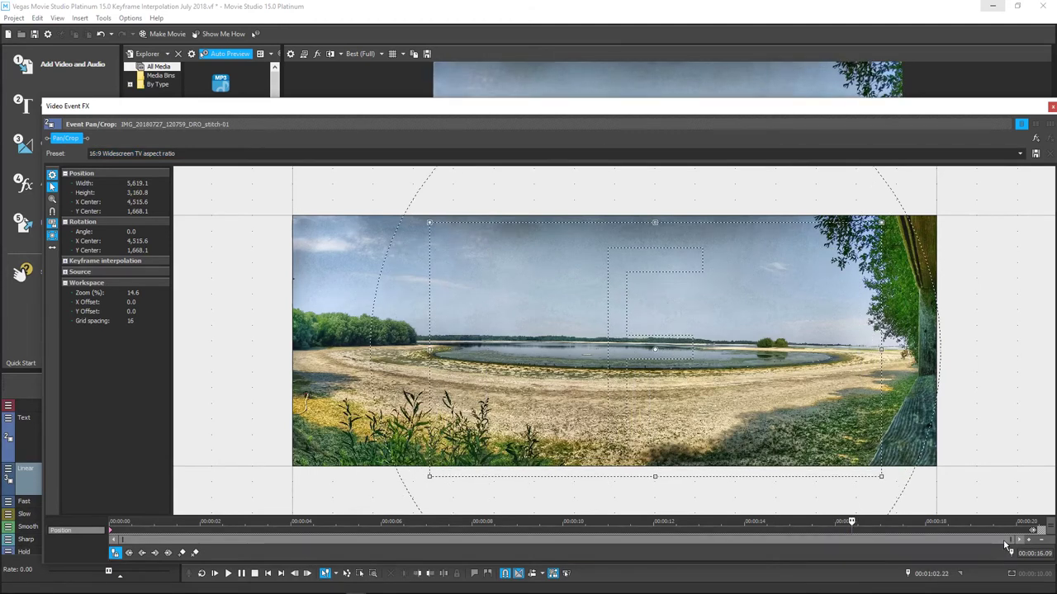
Close Pan/Crop and play the project from the second panorama's start at 00:00:46.13.
left_click(1052, 108)
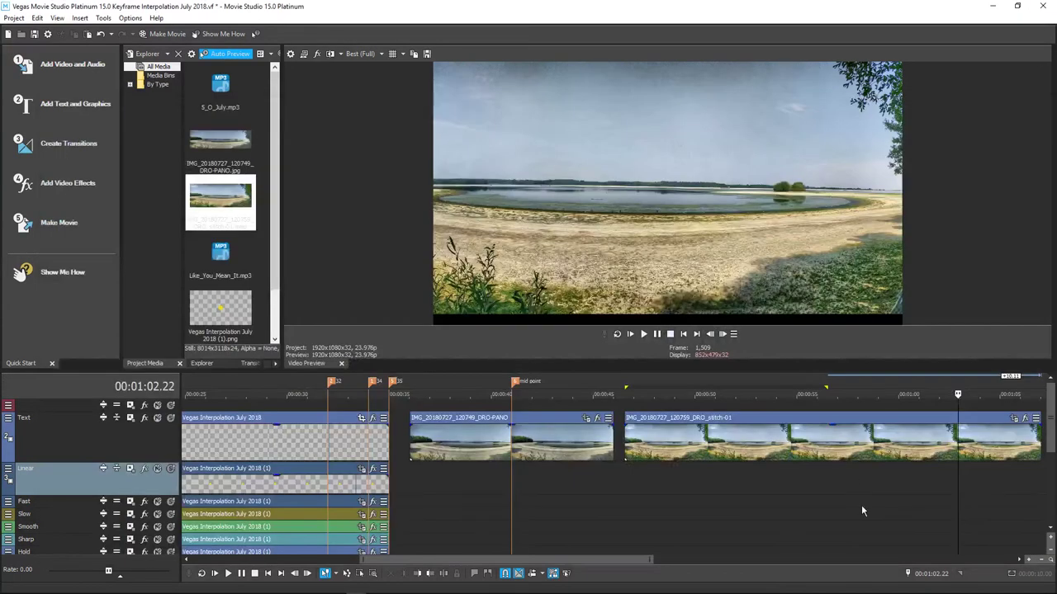
left_click(1028, 475)
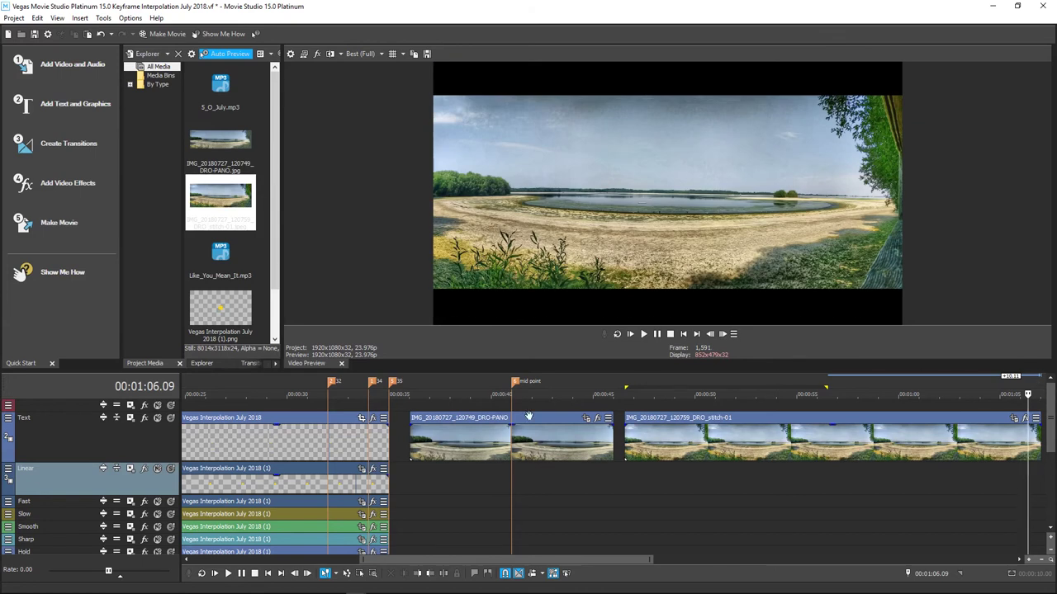
left_click(624, 473)
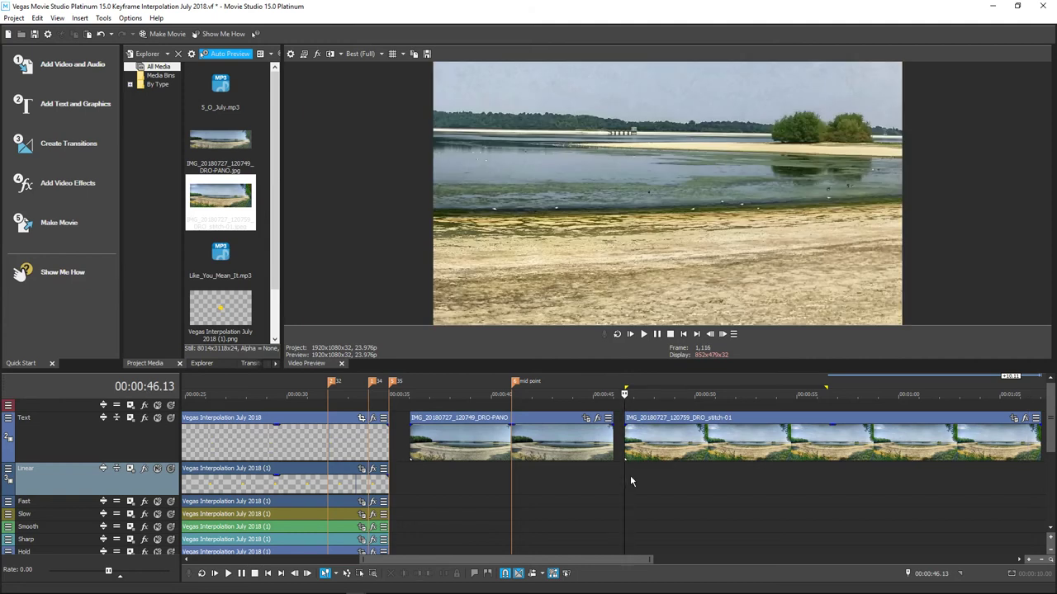
key("space")
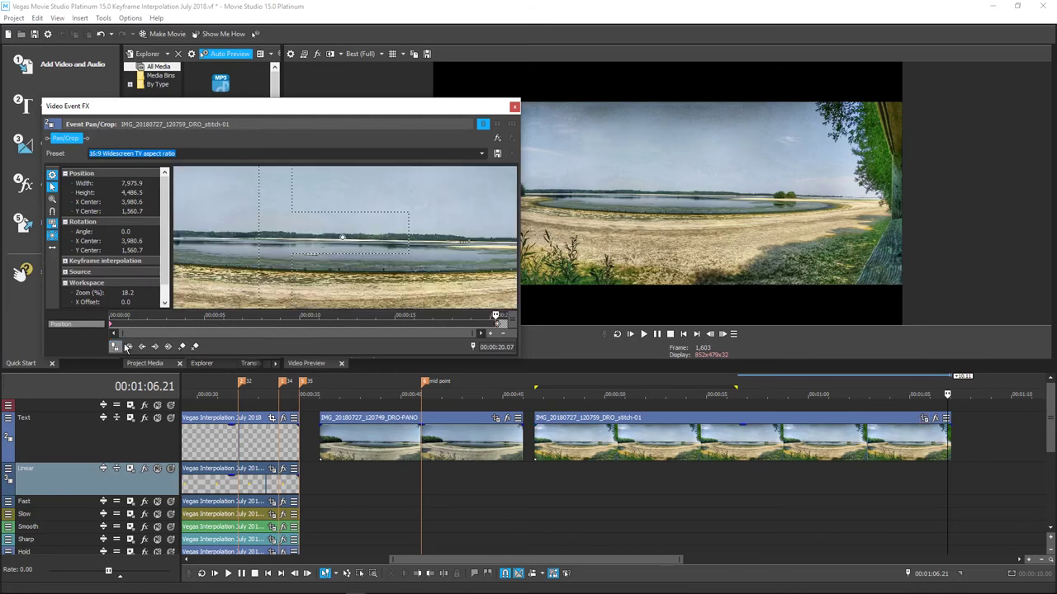
Check that the first keyframe uses Sharp interpolation, then close the Video Event FX dialog.
right_click(110, 325)
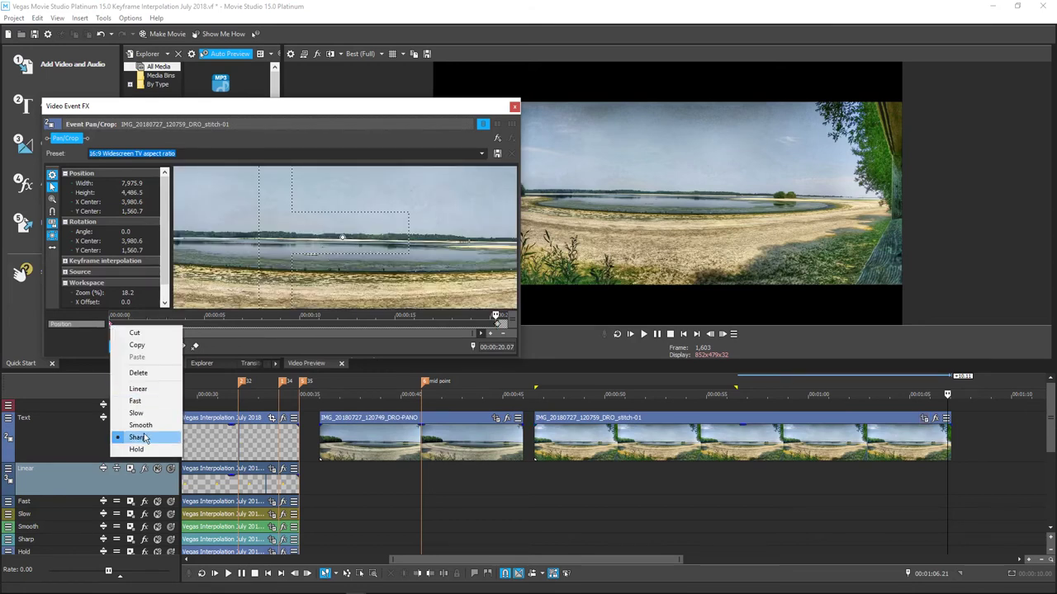
left_click(514, 108)
mouse_move(537, 589)
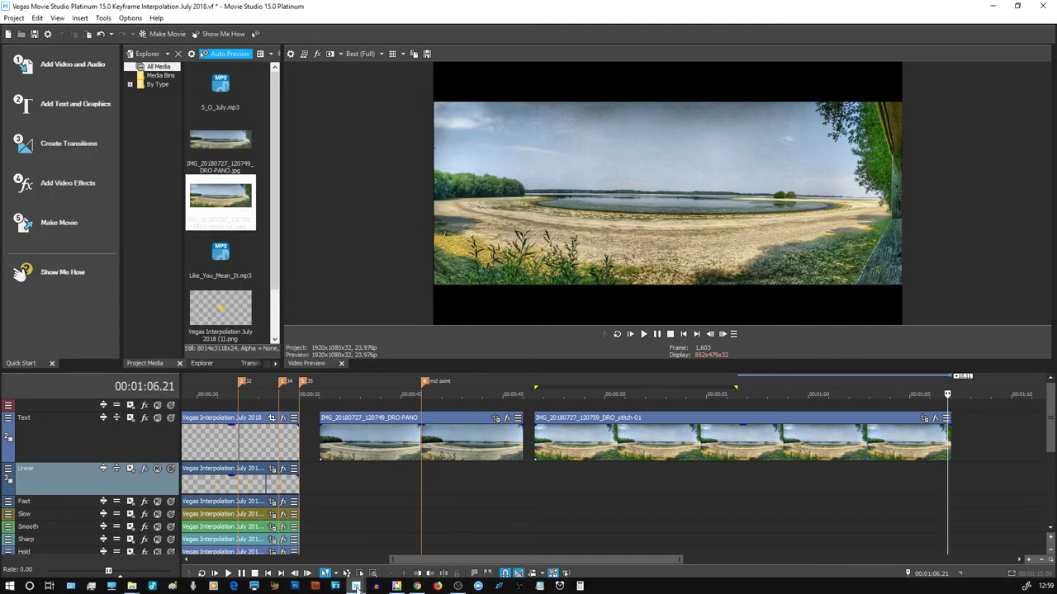
mouse_move(356, 589)
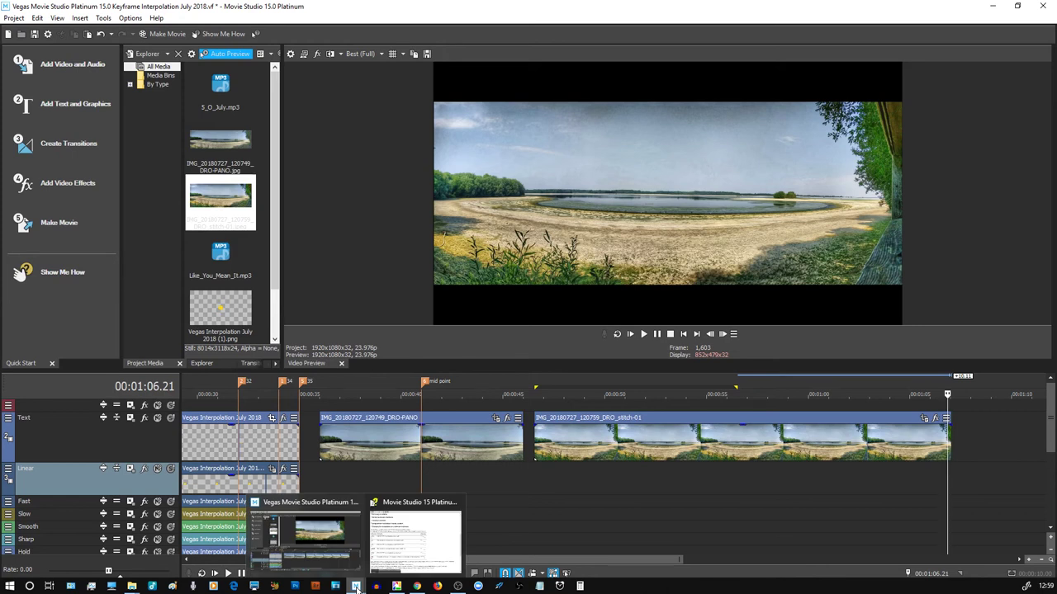
Bring the Help interpolation-curves page forward, minimize Vegas, and reposition the Help window.
left_click(413, 545)
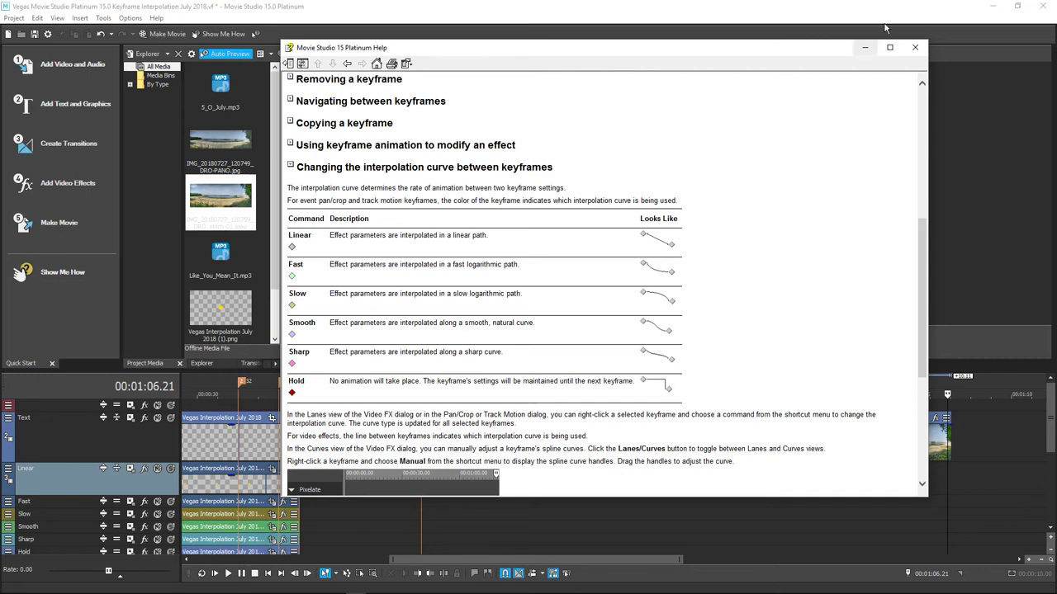
left_click(992, 7)
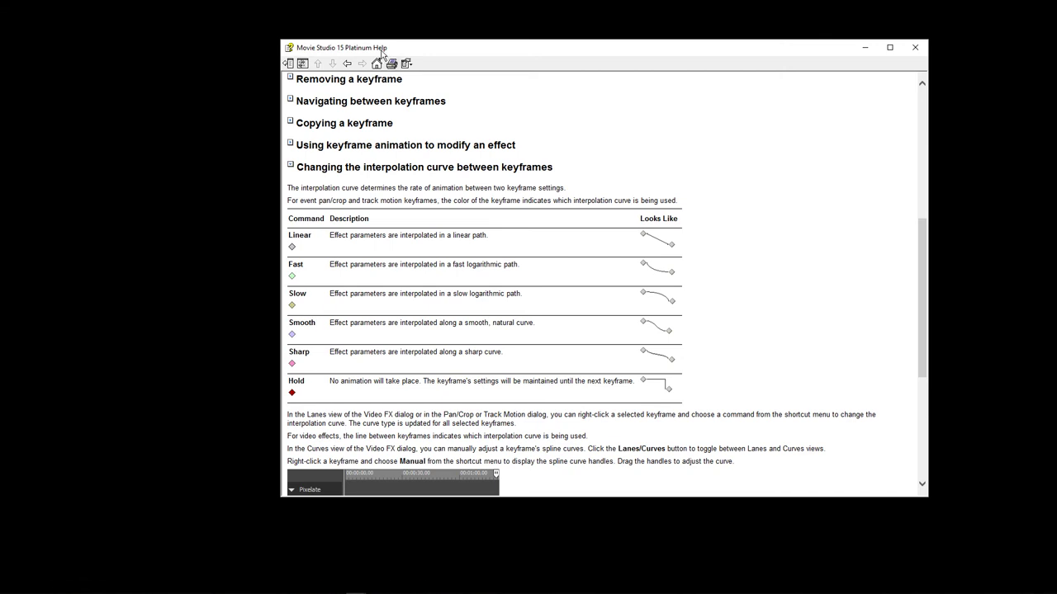
left_click_drag(382, 53, 362, 42)
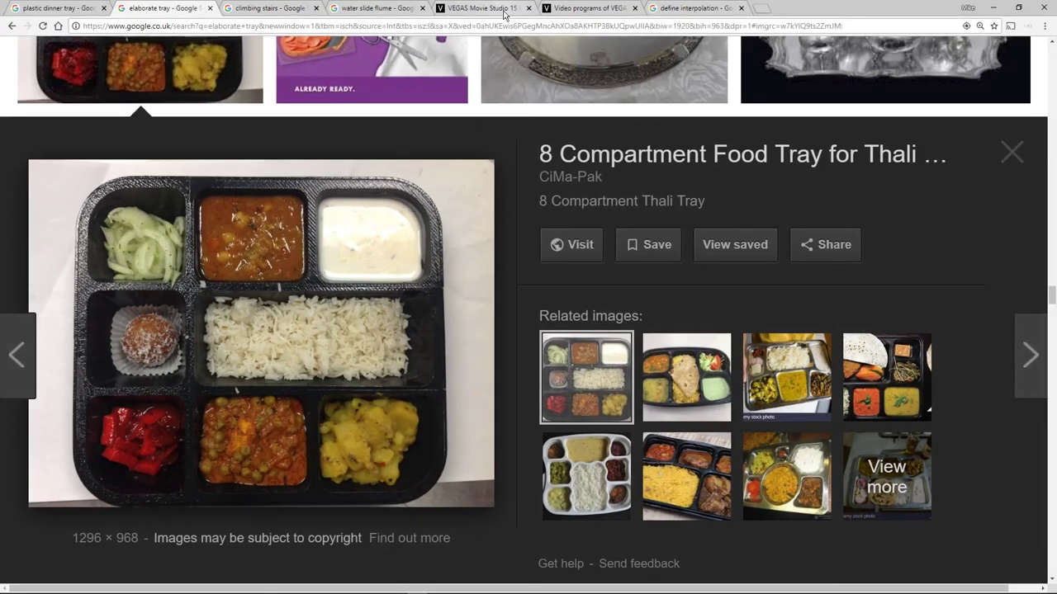
Review the VEGAS Movie Studio 15 update notes and product comparison pages, then the 'define interpolation' results.
left_click(503, 11)
scroll(456, 307, "up", 3)
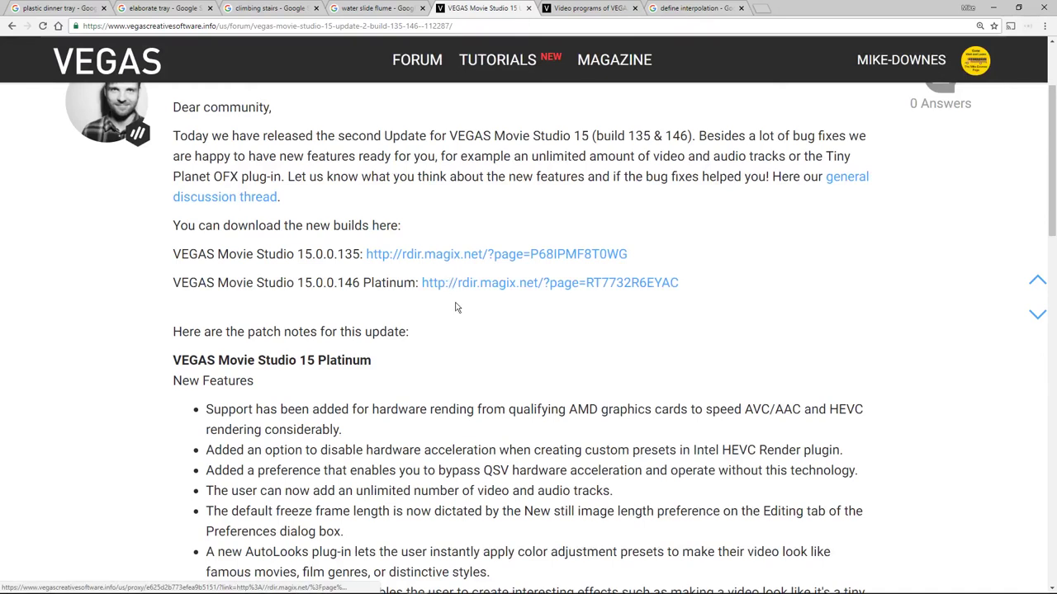
left_click(572, 11)
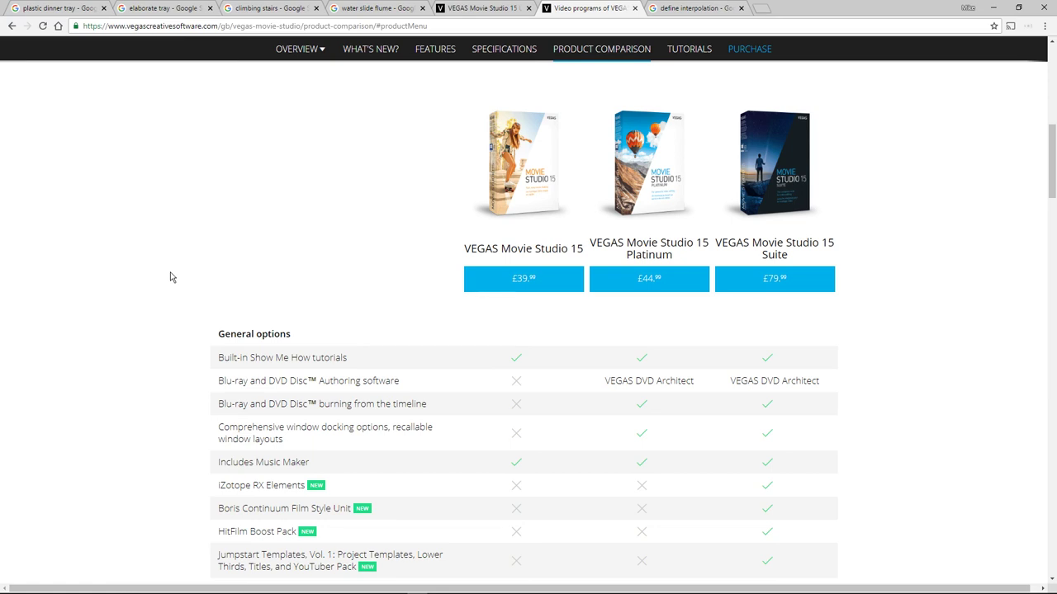
scroll(172, 277, "up", 4)
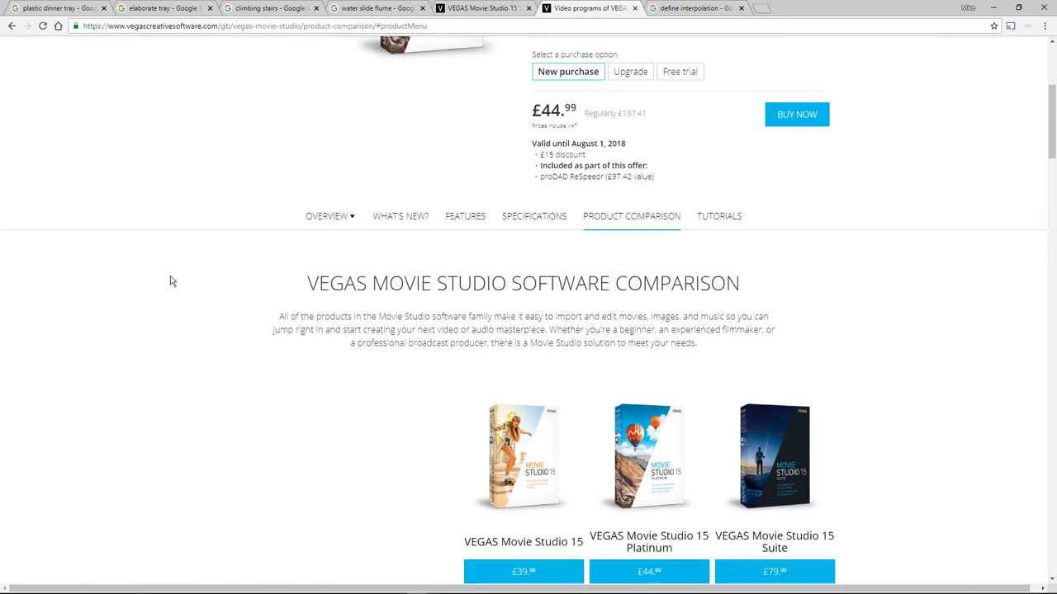
scroll(172, 279, "up", 3)
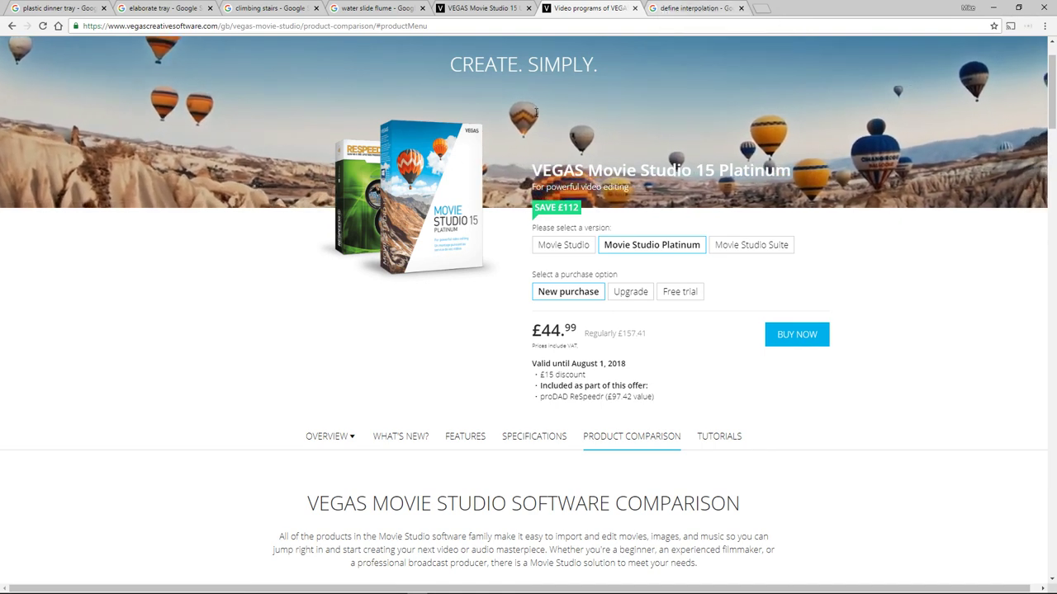
left_click(685, 8)
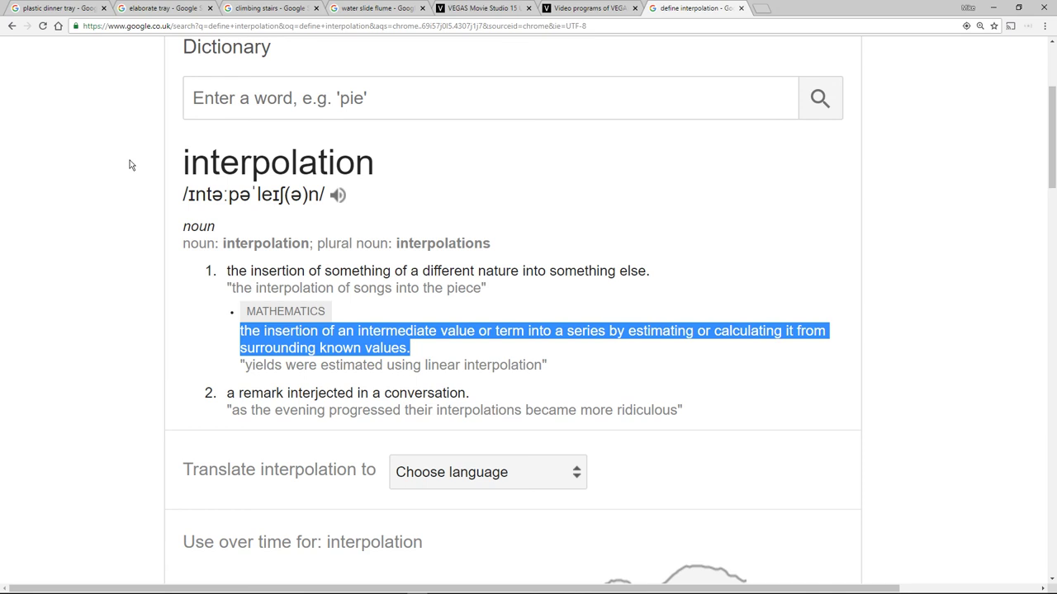
Browse the plastic dinner tray image results.
left_click(61, 9)
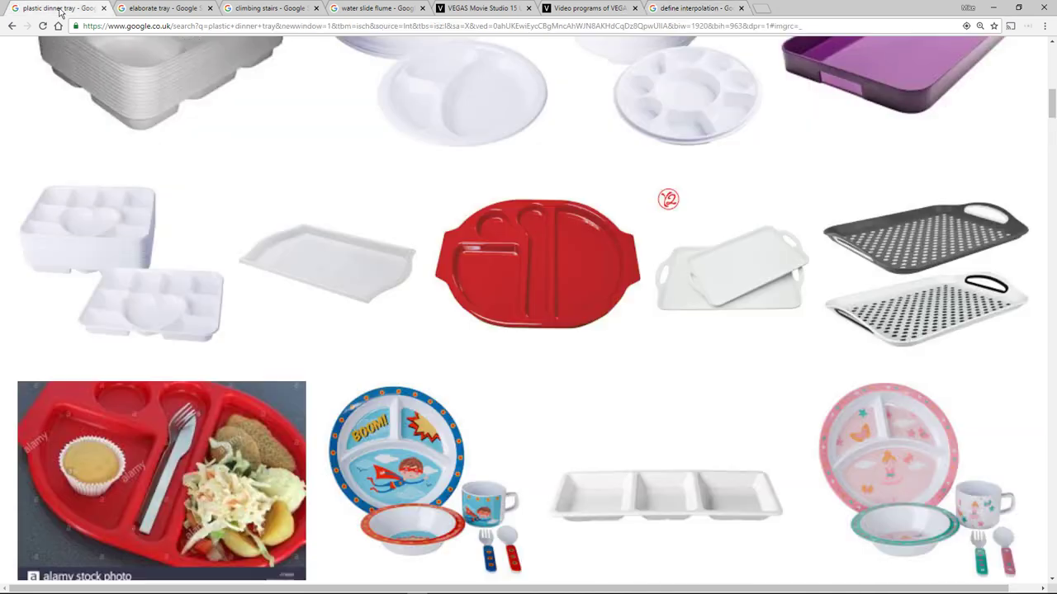
scroll(83, 240, "up", 10)
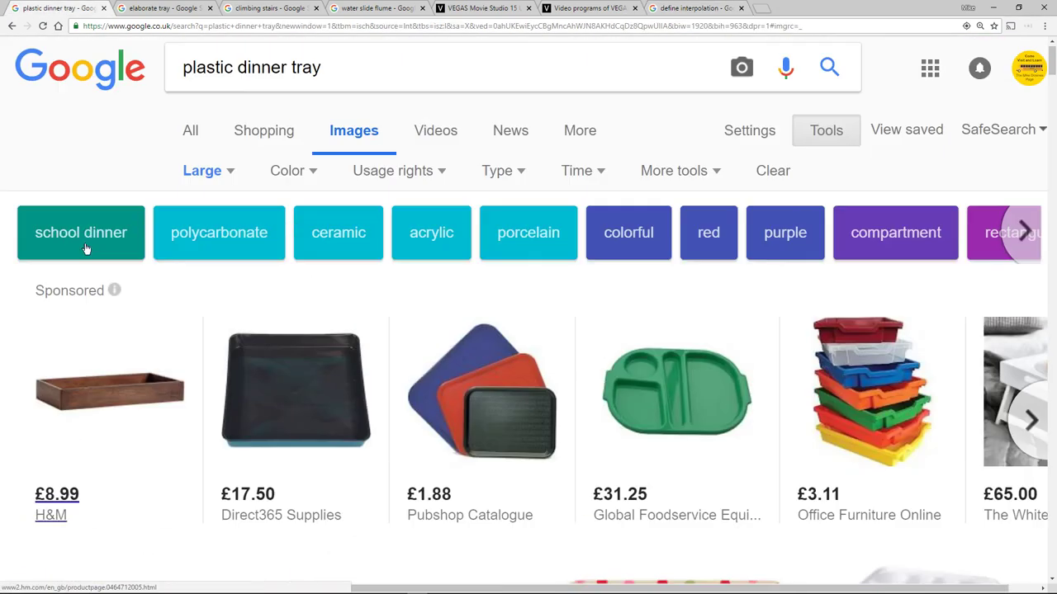
scroll(83, 248, "down", 8)
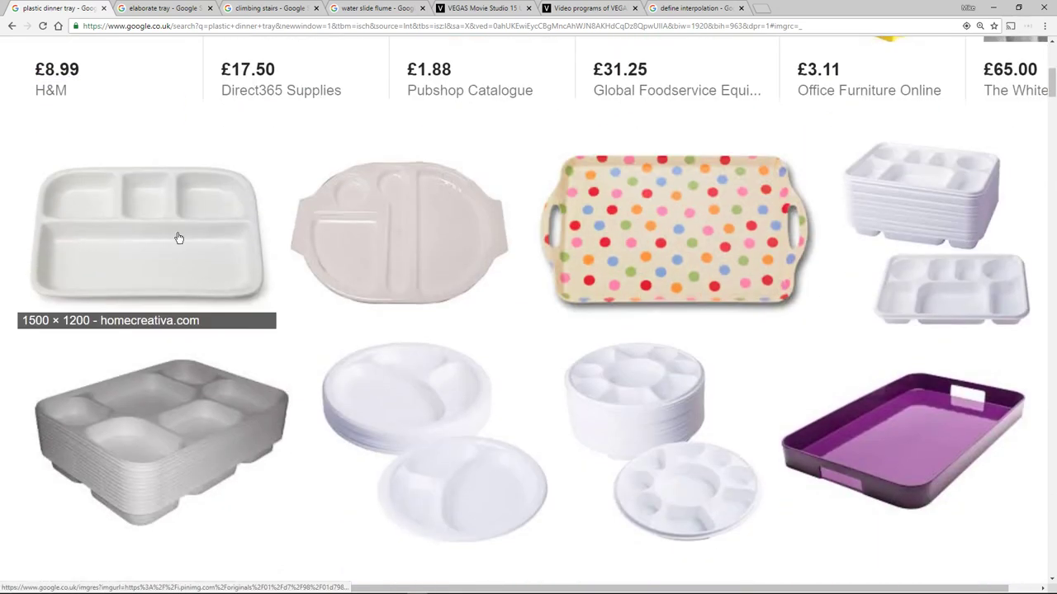
Return to the elaborate tray results, close the enlarged Thali tray preview, and browse further.
left_click(174, 16)
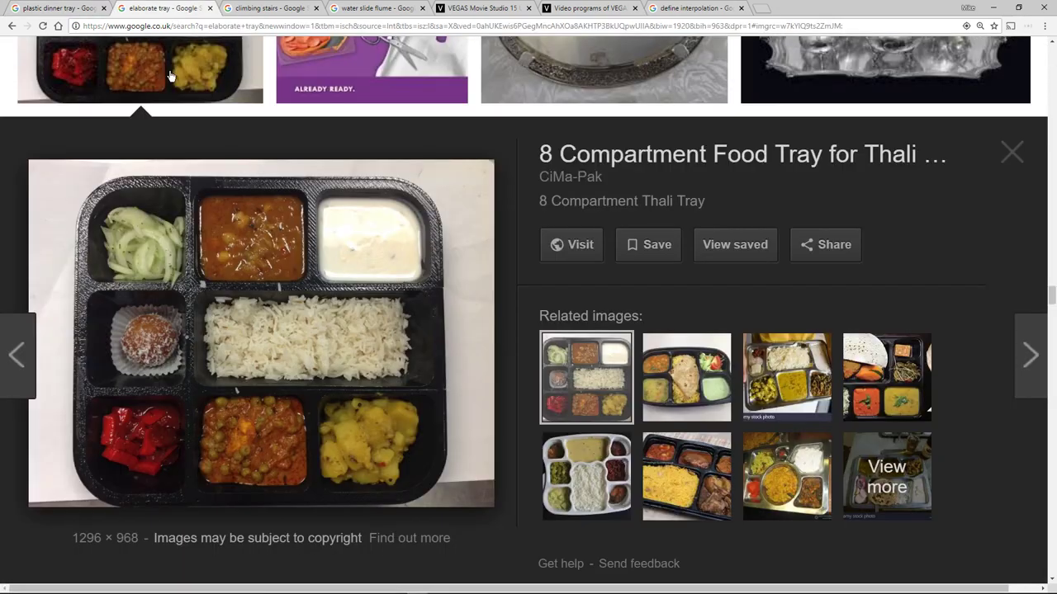
left_click(1010, 156)
scroll(694, 327, "up", 7)
scroll(694, 326, "up", 5)
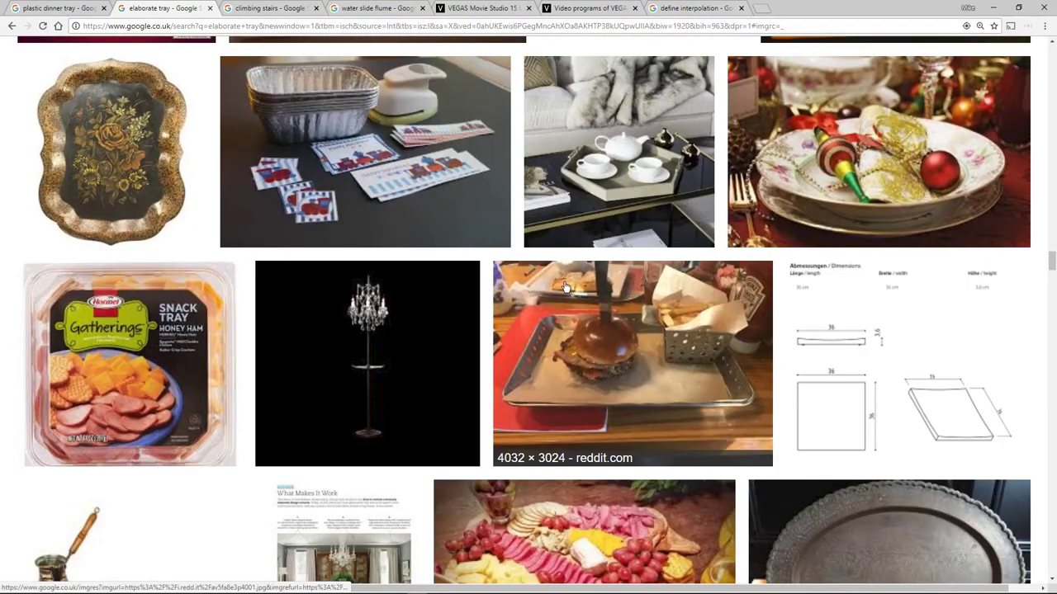